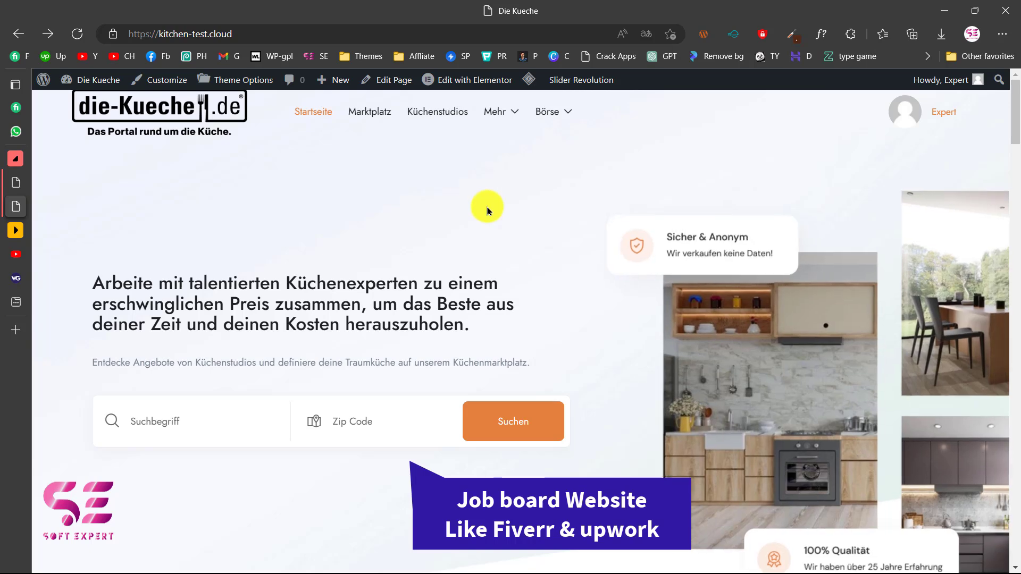
Glance at the YouTube channel videos, then return to the kitchen site's front page.
scroll(486, 207, "down", 8)
scroll(486, 208, "down", 15)
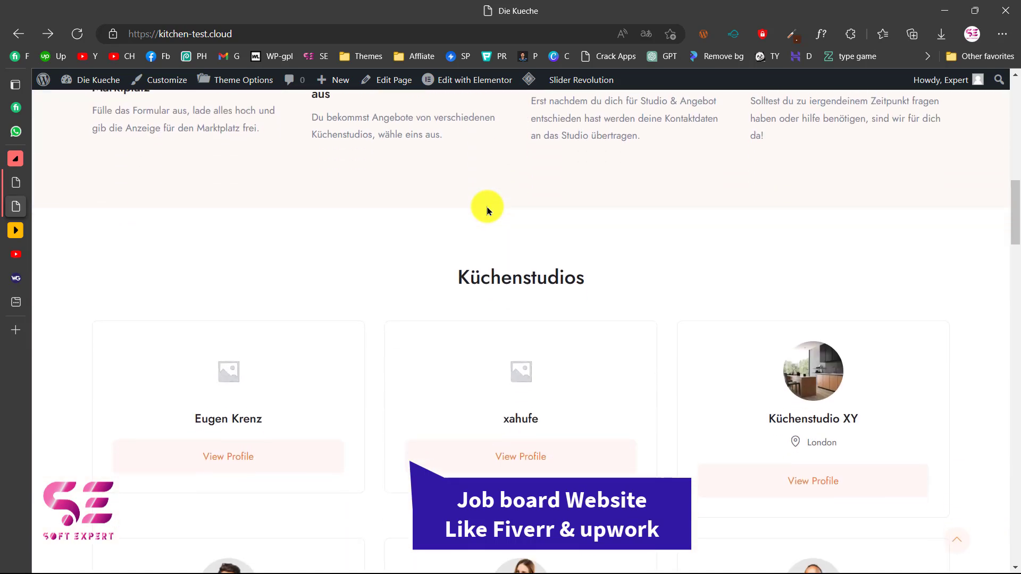
scroll(487, 210, "down", 12)
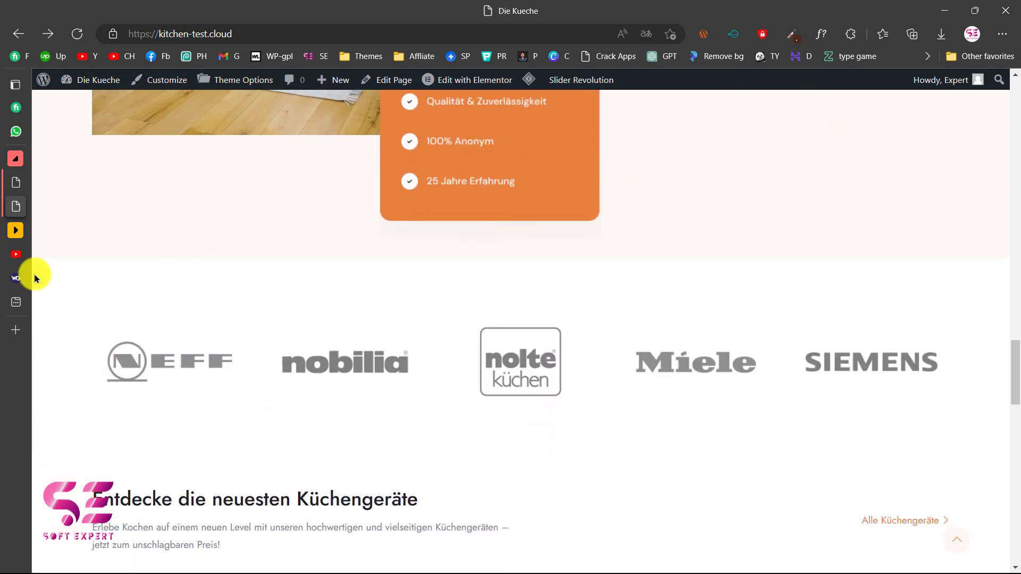
left_click(16, 254)
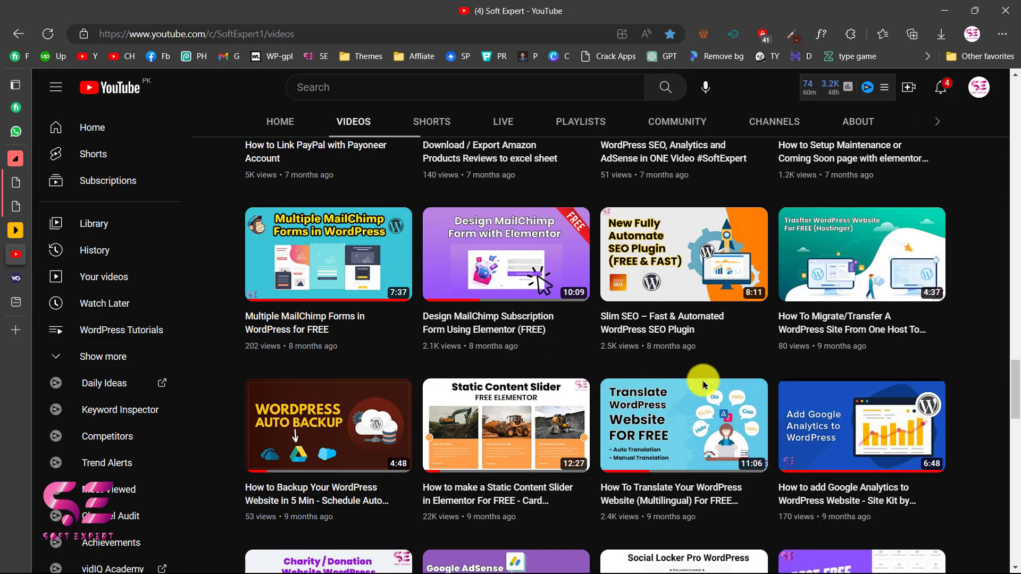
mouse_move(679, 484)
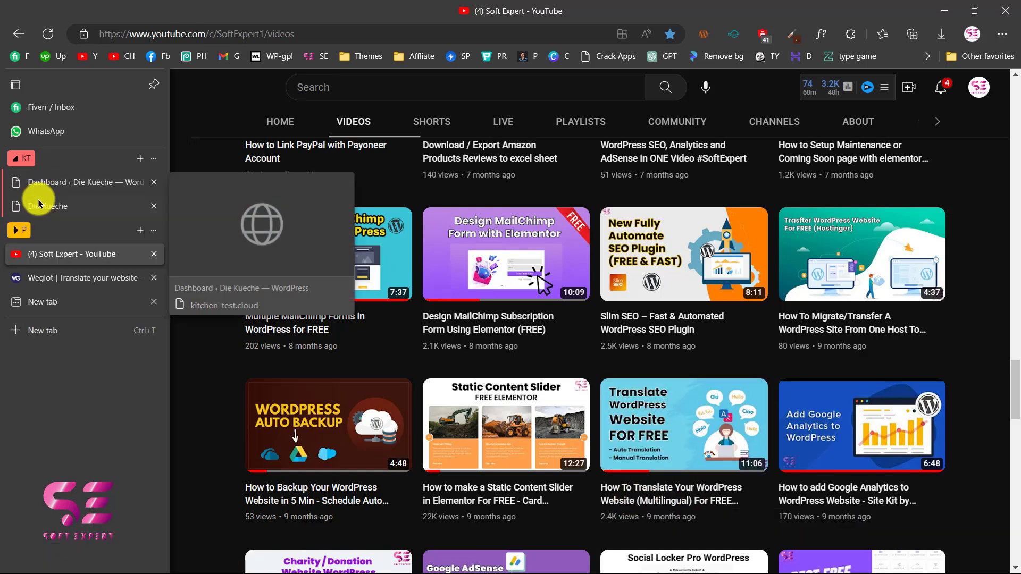
left_click(36, 202)
scroll(295, 204, "up", 1)
scroll(294, 204, "up", 10)
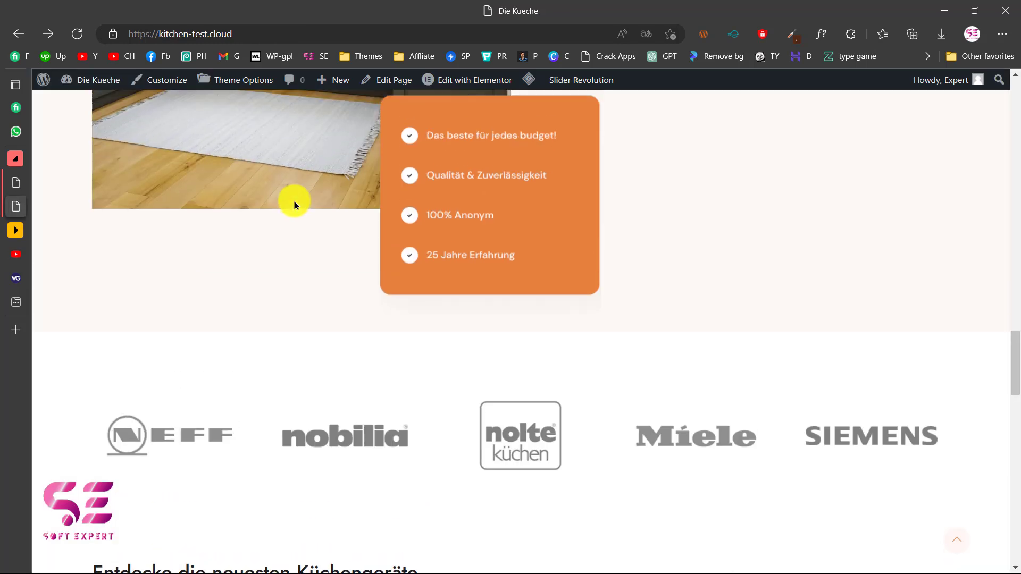
scroll(294, 204, "up", 10)
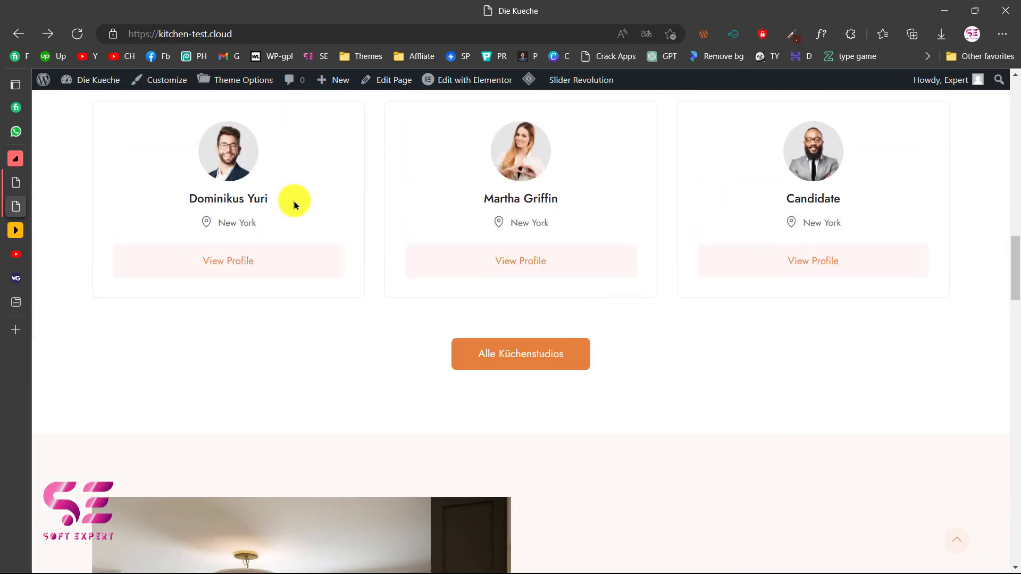
scroll(294, 205, "up", 5)
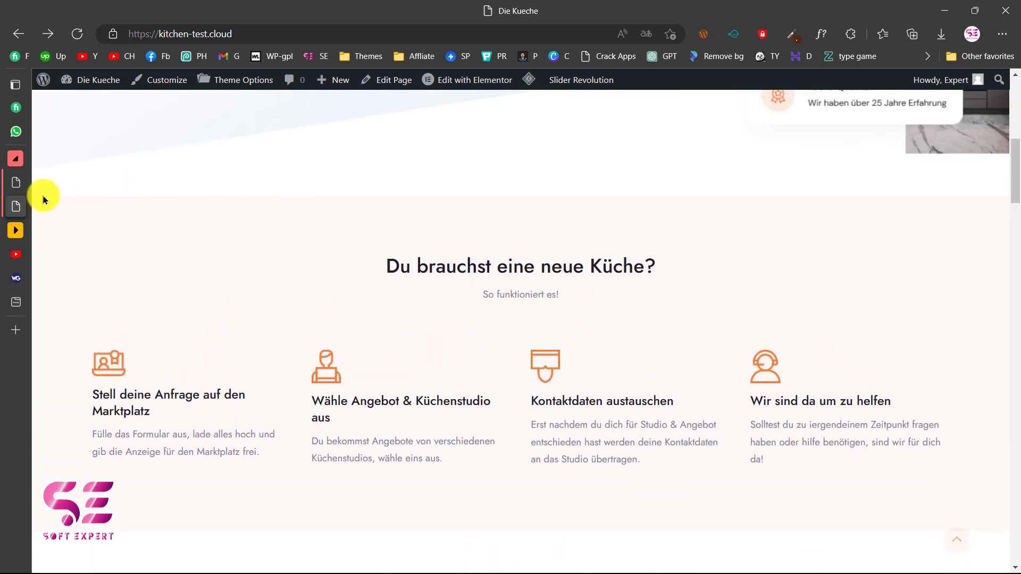
Activate Weglot Translate from the dashboard's Plugins > Add New and open its configuration page.
left_click(16, 183)
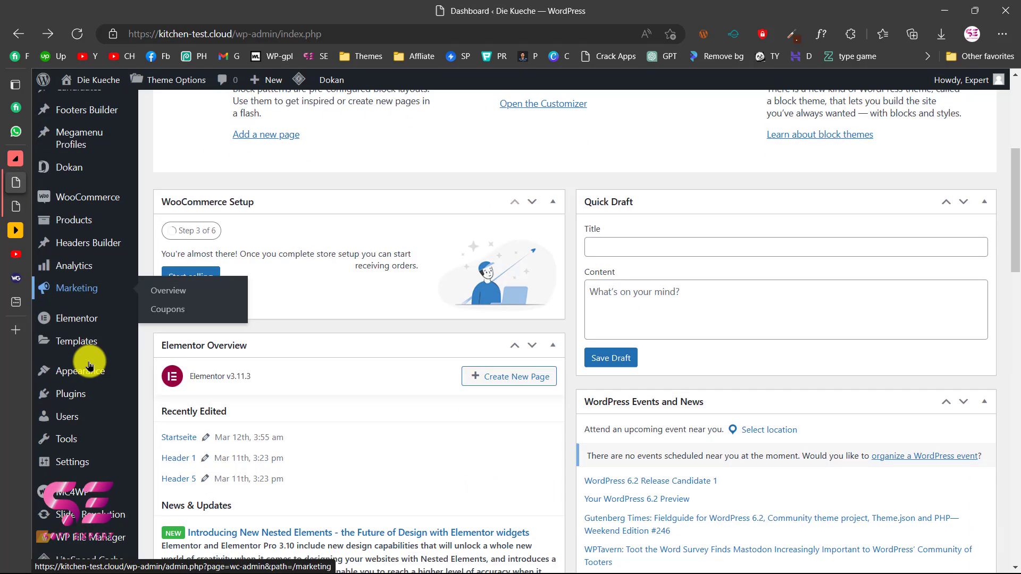
scroll(87, 362, "down", 2)
mouse_move(85, 369)
left_click(170, 392)
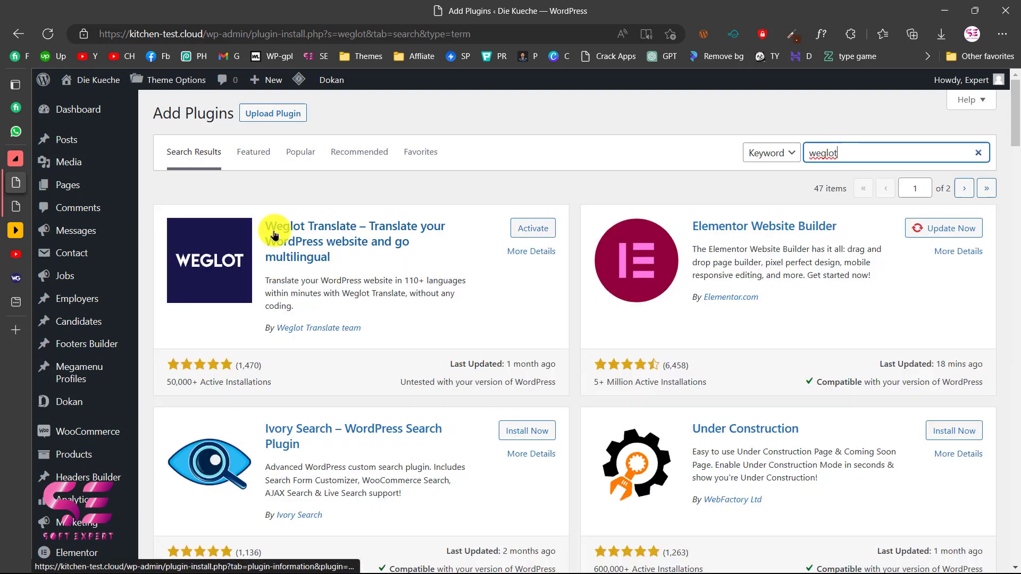
left_click(530, 229)
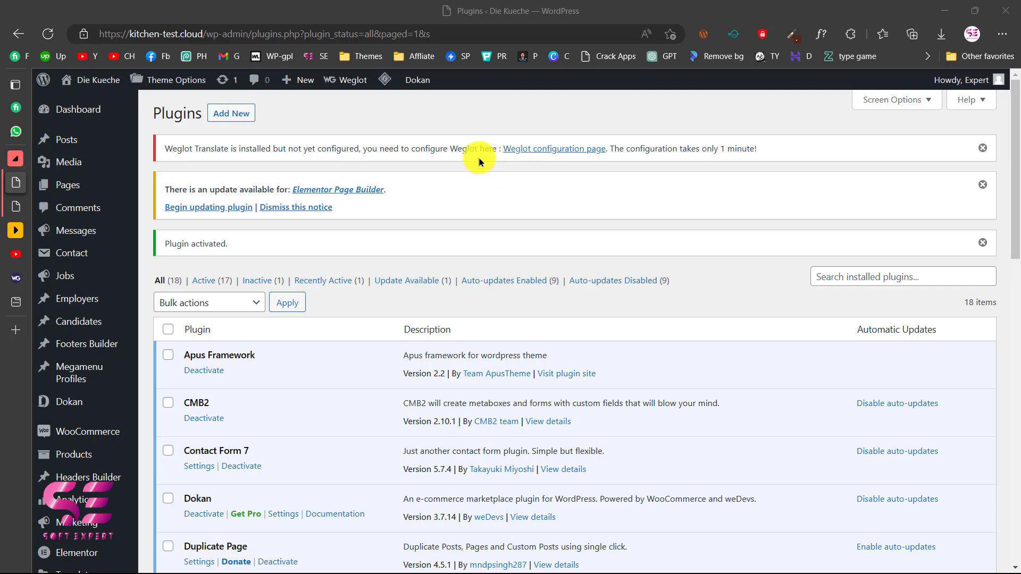
left_click(545, 148)
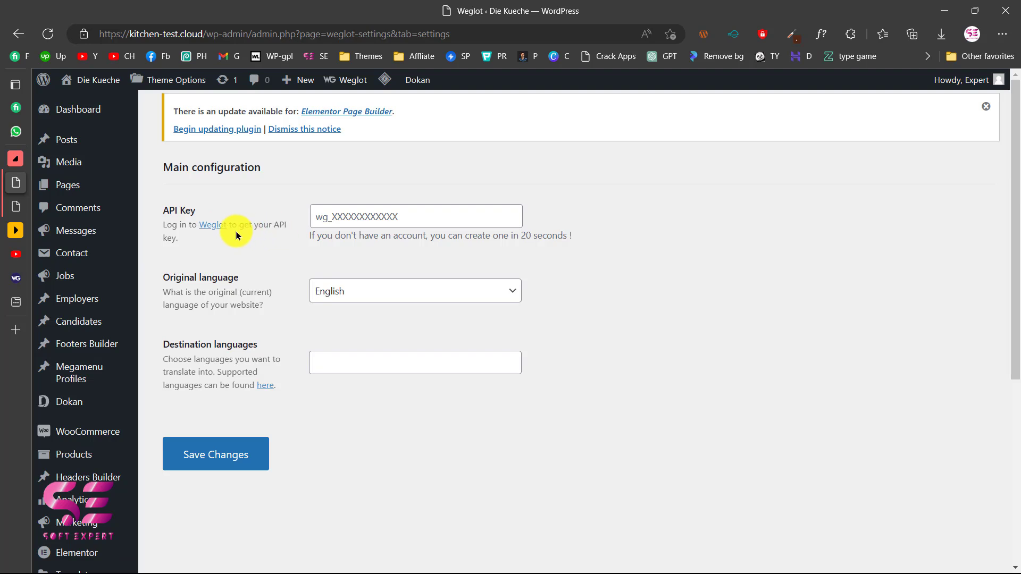
Open the Weglot website in a new tab and dismiss its cookie consent notice.
left_click(210, 230)
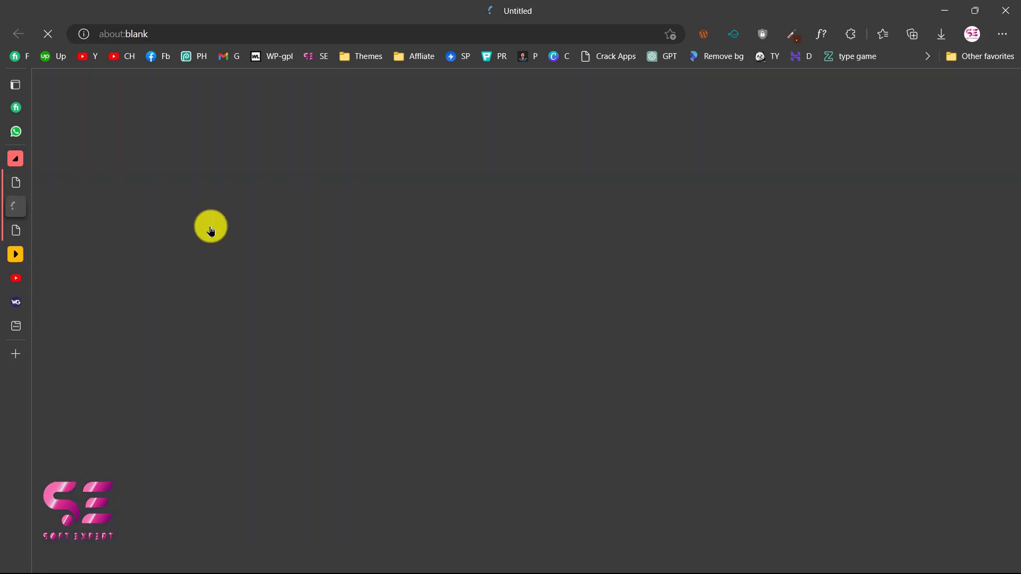
left_click(16, 303)
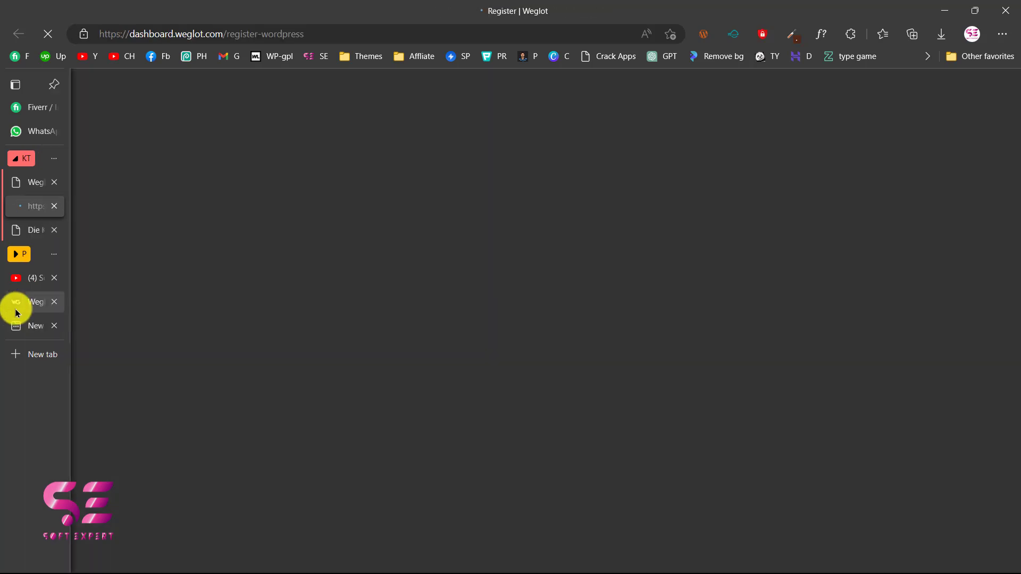
scroll(312, 227, "down", 1)
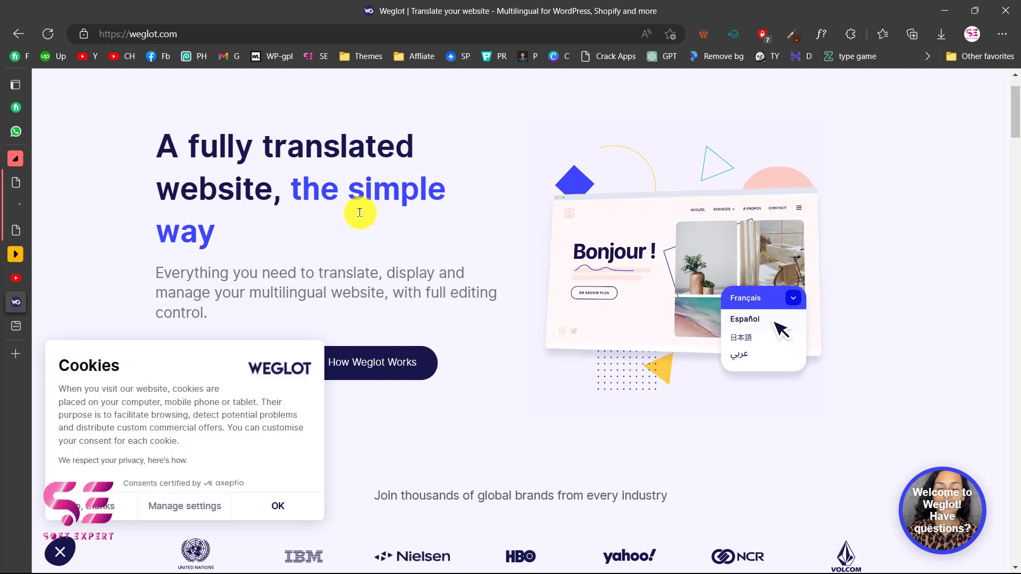
left_click(277, 505)
scroll(561, 384, "down", 2)
scroll(47, 261, "down", 5)
scroll(46, 261, "up", 8)
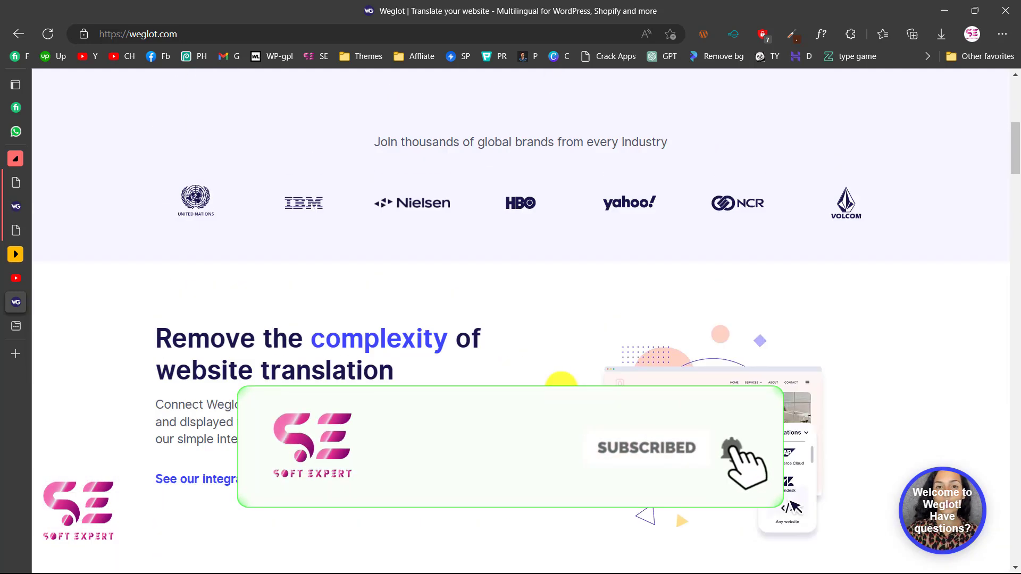
Sign in to the existing Weglot account via the login link on the registration page.
left_click(16, 207)
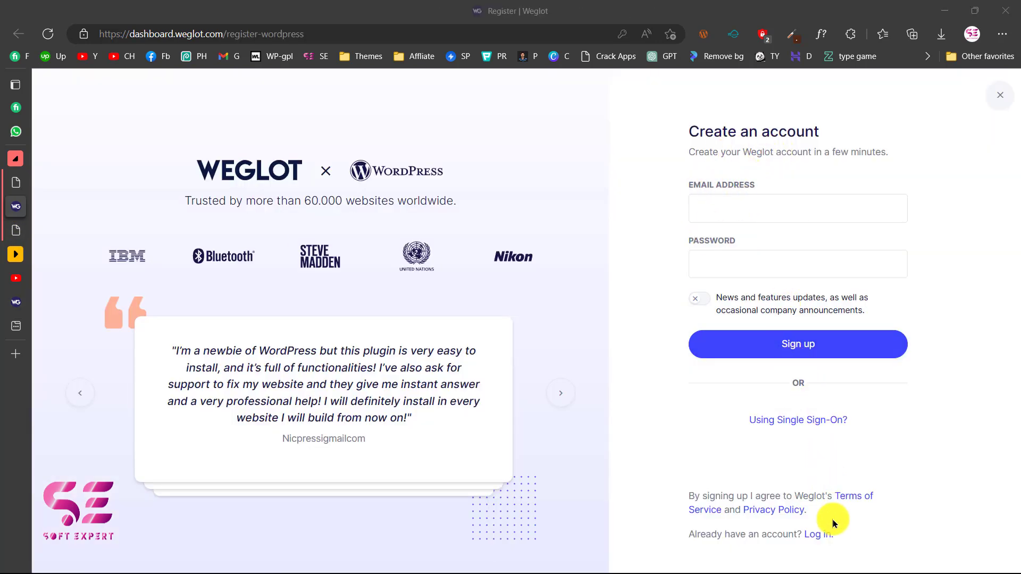
left_click(819, 537)
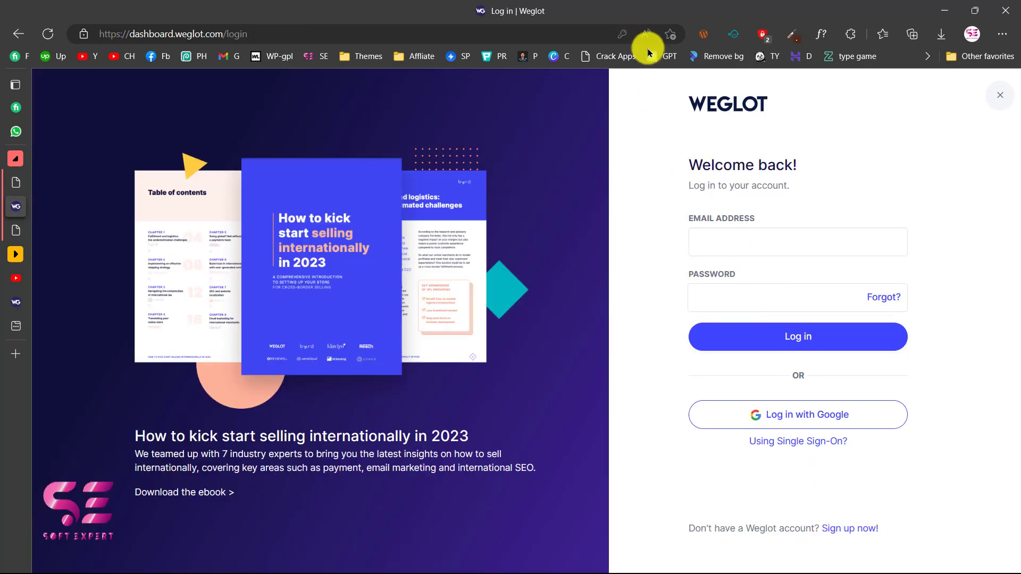
left_click(860, 337)
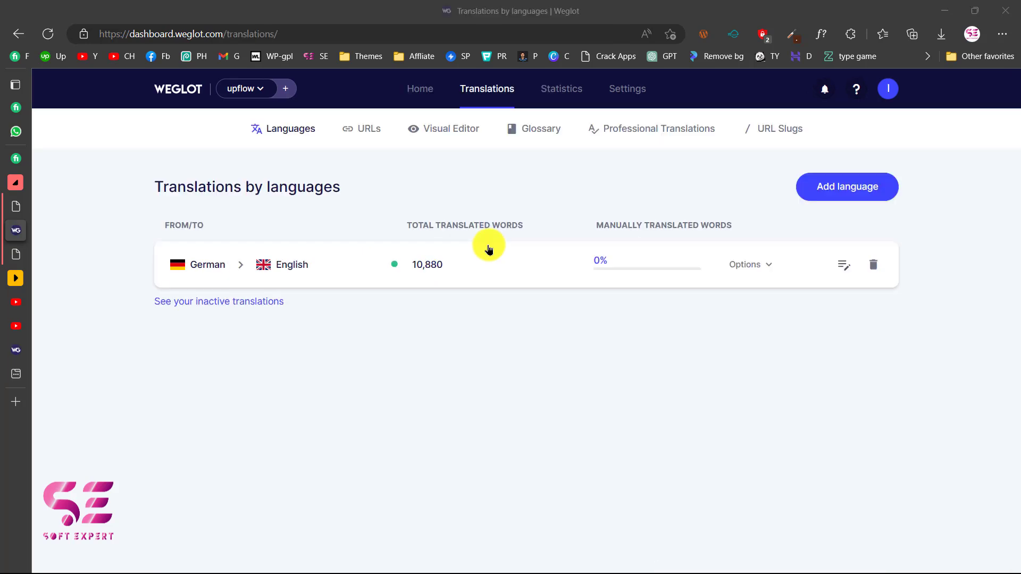
Start a new Weglot project named 'Kitchen test' with WordPress as the website technology.
left_click(287, 90)
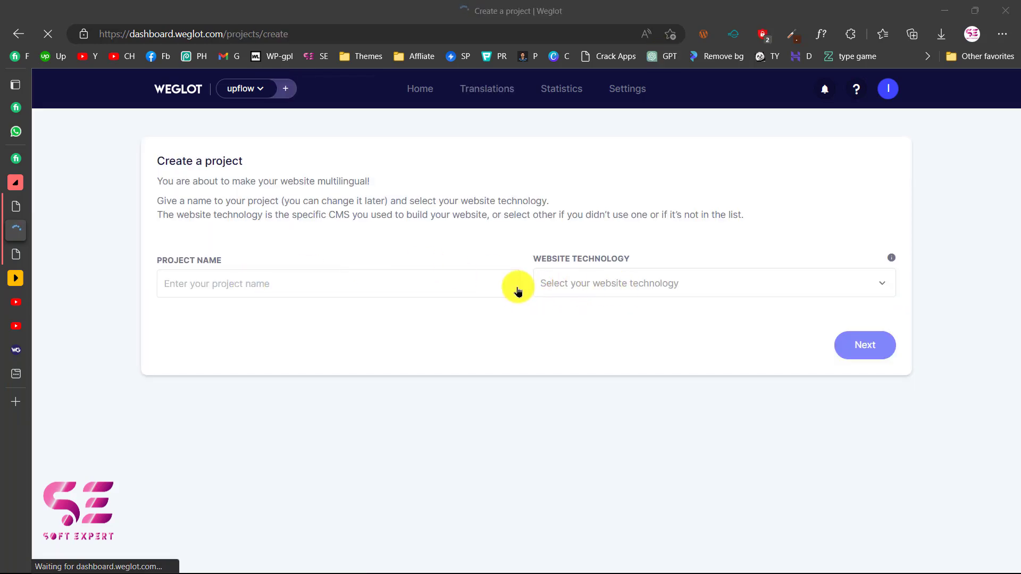
left_click(244, 290)
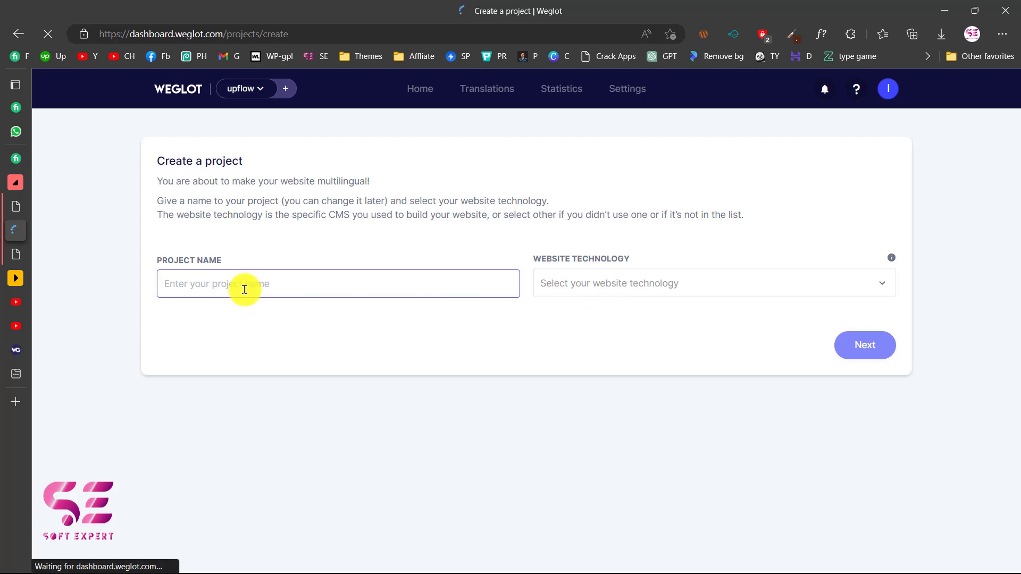
type("Kitchen")
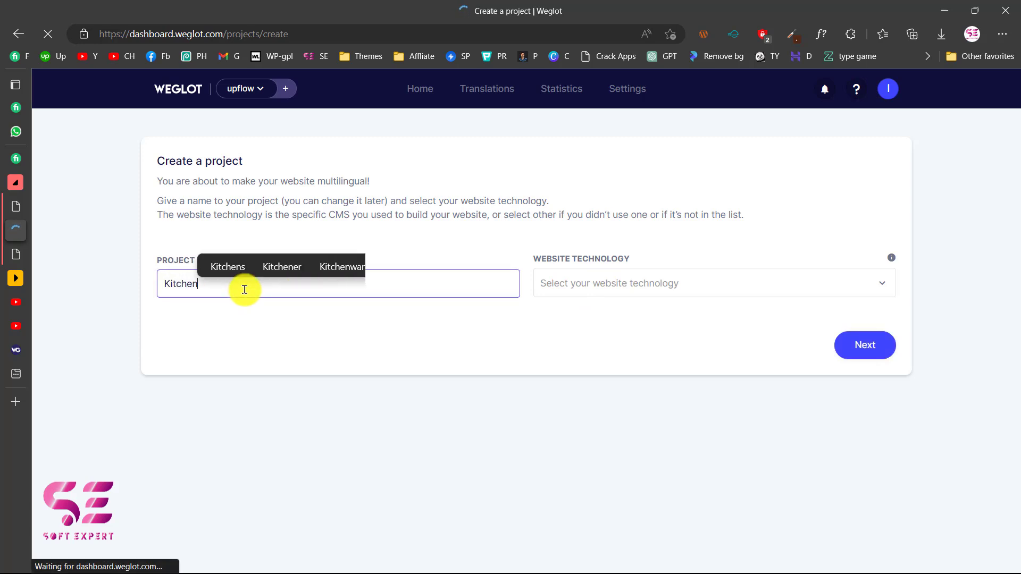
type(" test")
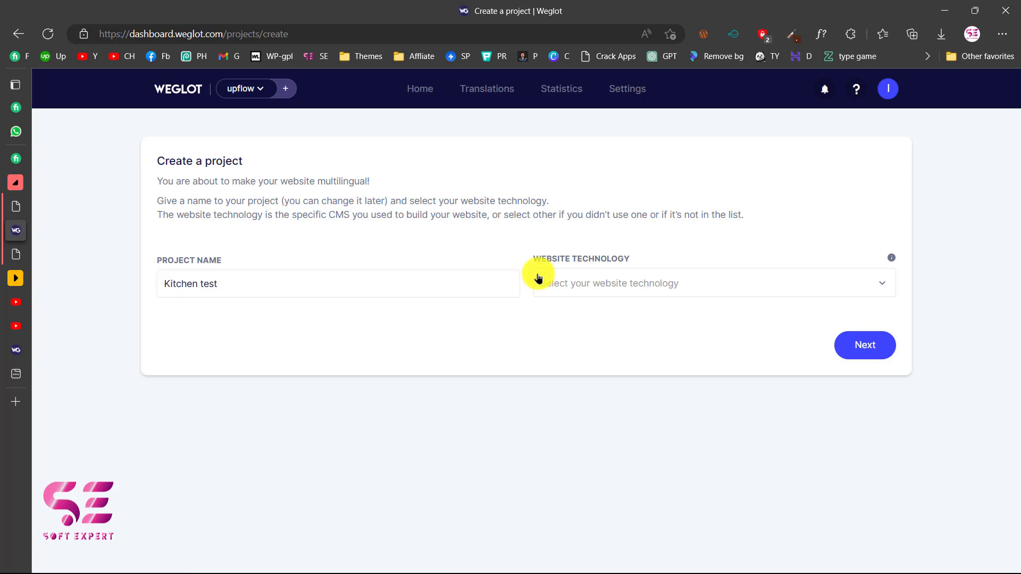
left_click(590, 290)
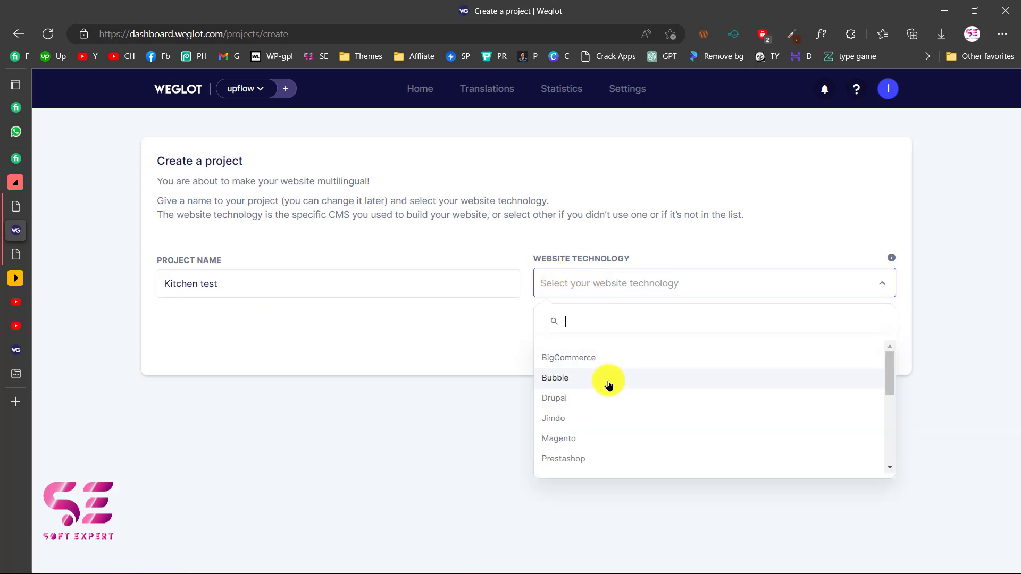
scroll(608, 383, "down", 3)
scroll(608, 384, "down", 5)
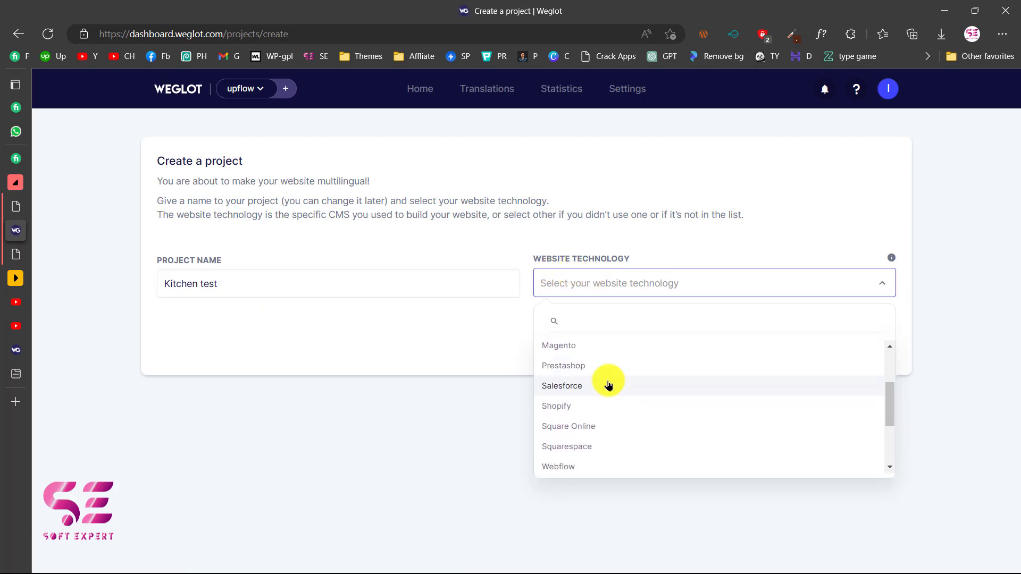
scroll(609, 384, "down", 1)
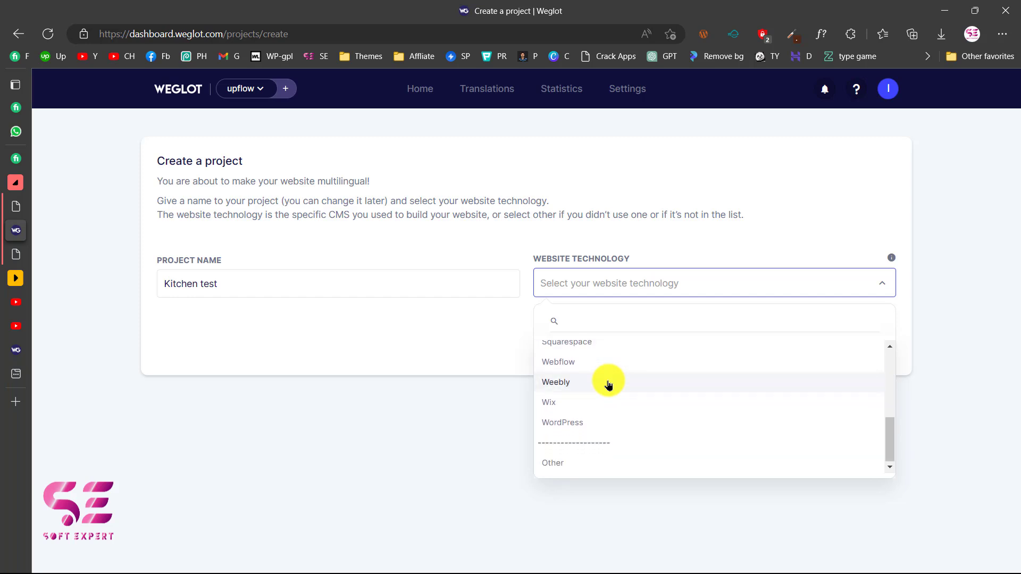
left_click(557, 425)
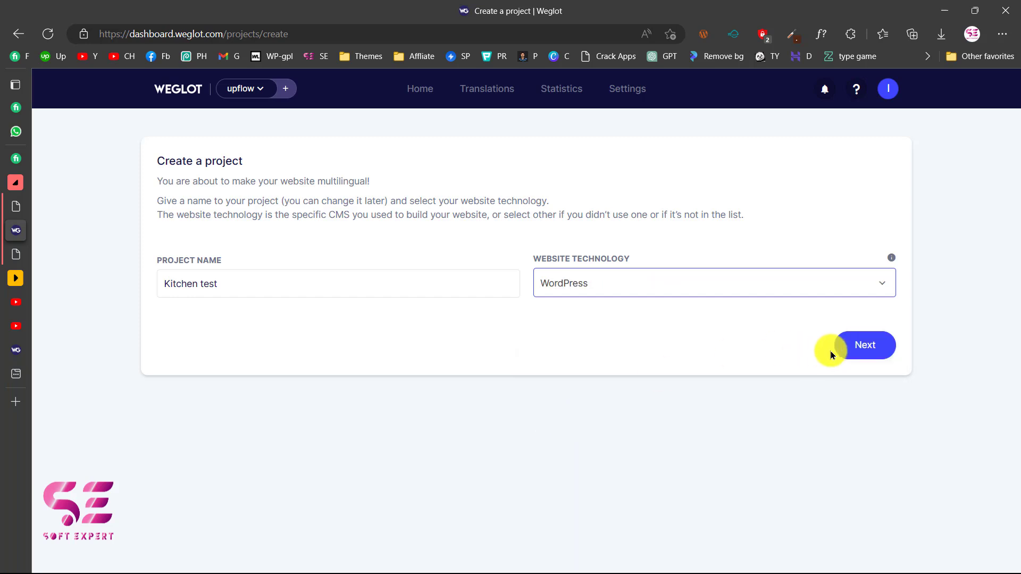
Finish project setup, copy its API key, and go back to WordPress's Weglot settings.
left_click(847, 350)
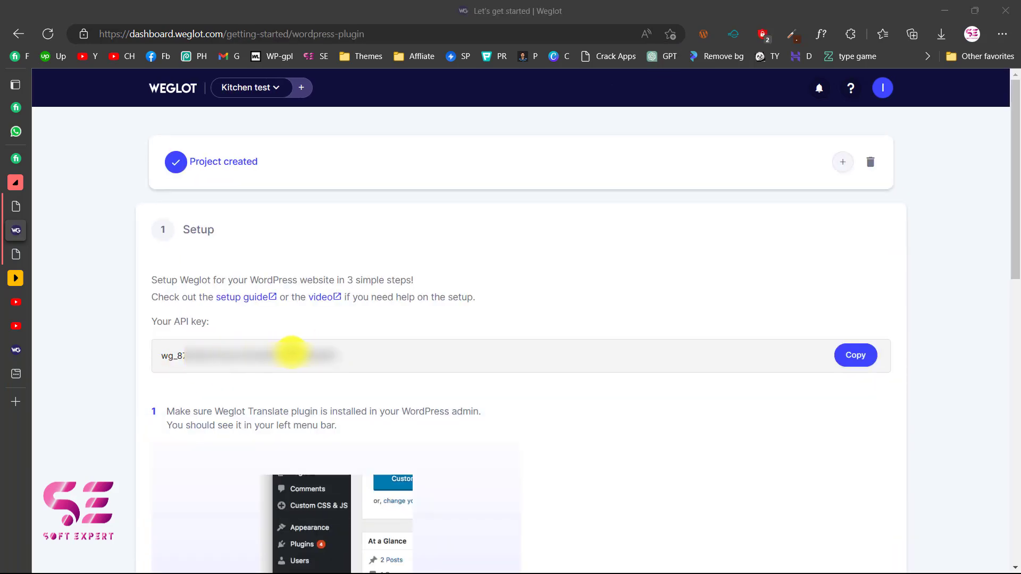
left_click(857, 355)
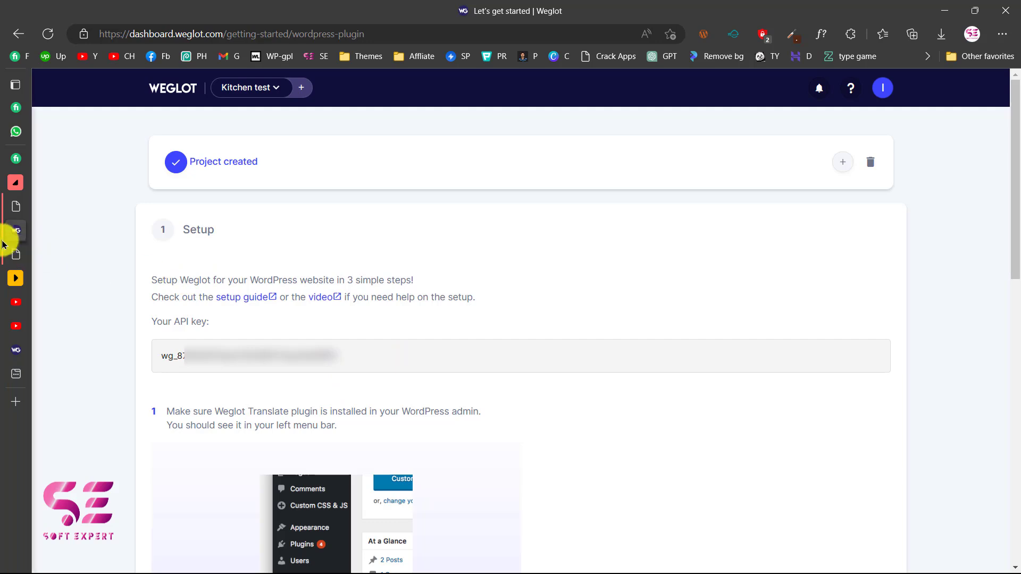
left_click(13, 212)
Paste the API key, add German as the destination language, save, and view the front page.
left_click(331, 217)
key("ctrl+v")
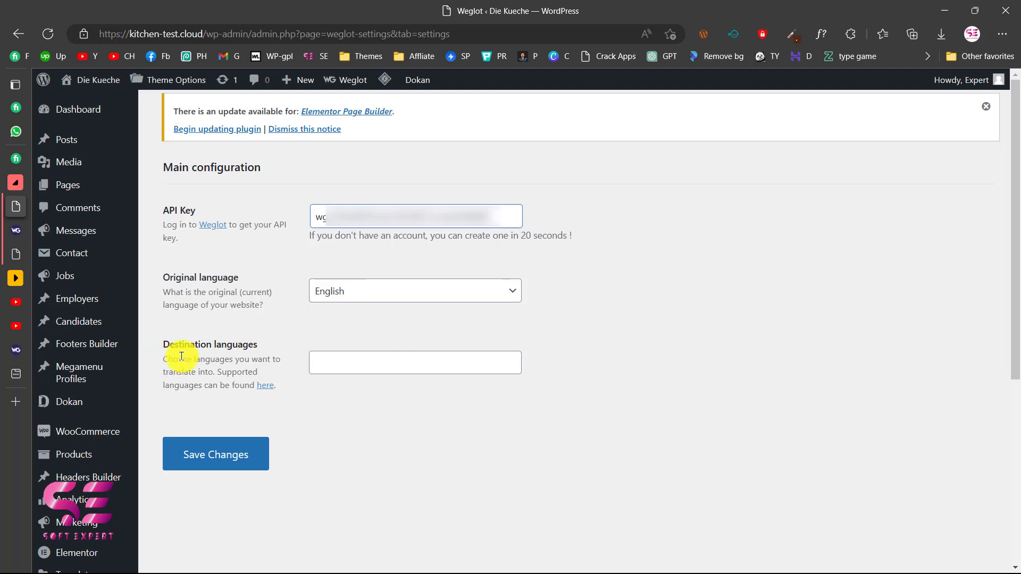
left_click(323, 360)
type("ger")
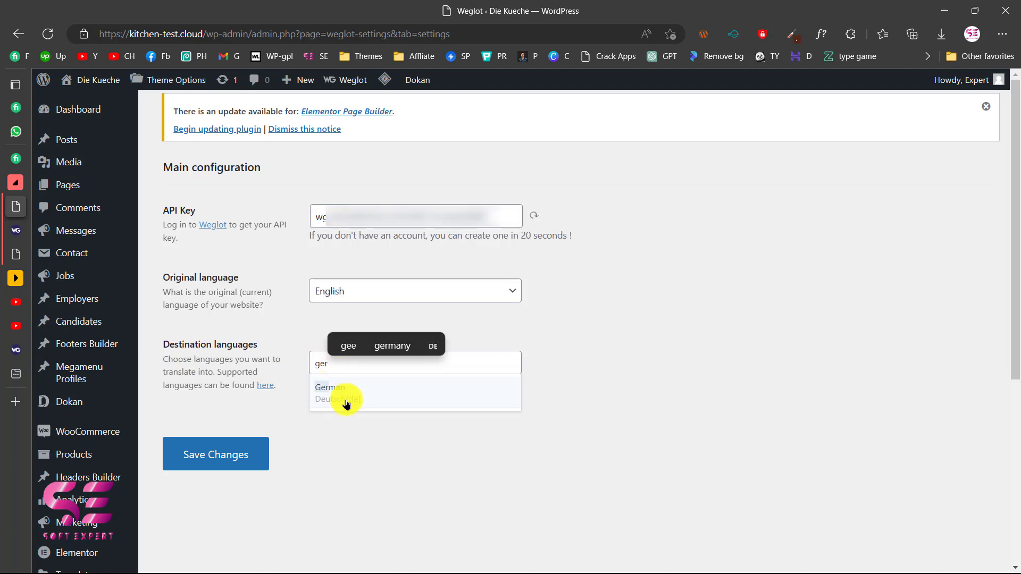
left_click(346, 401)
left_click(372, 366)
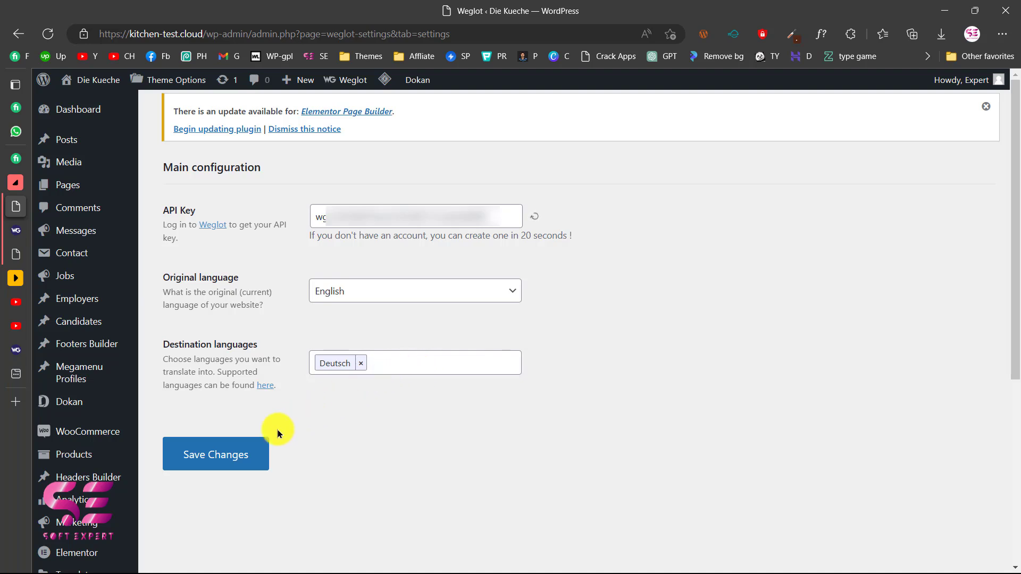
left_click(220, 464)
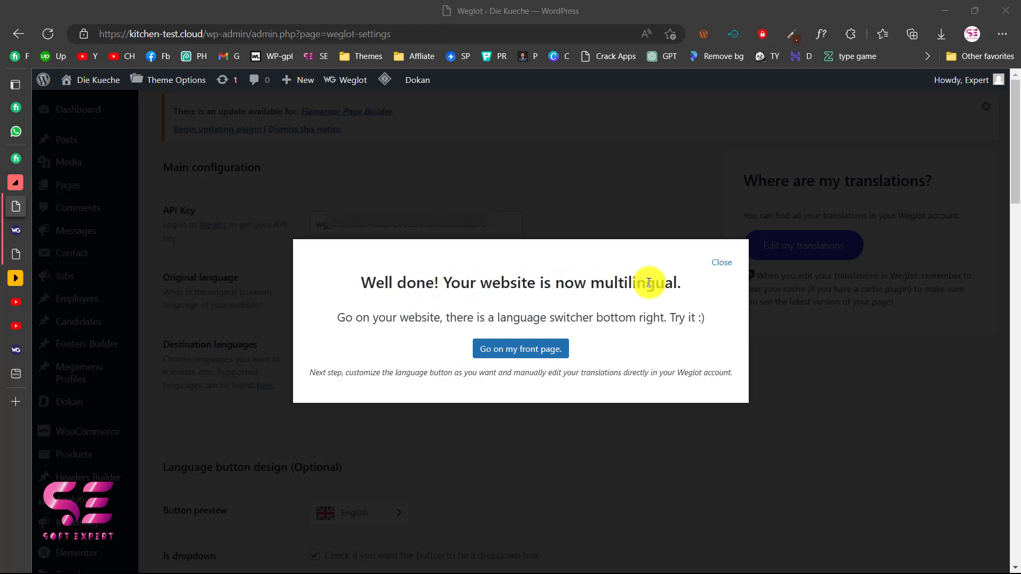
left_click(522, 354)
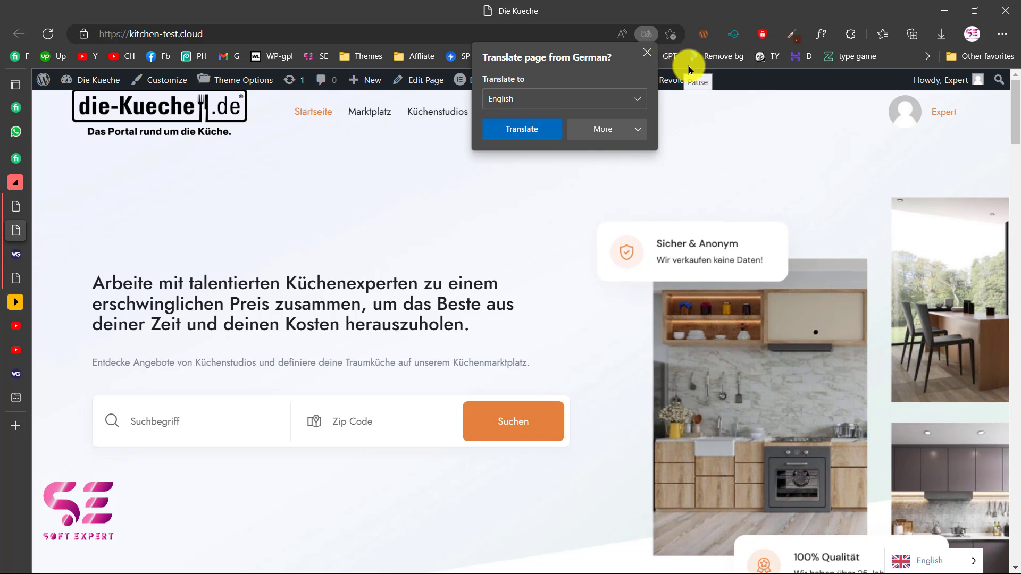
Dismiss Edge's translate offer and open the Blog page from the Mehr menu, scrolling its posts.
left_click(648, 52)
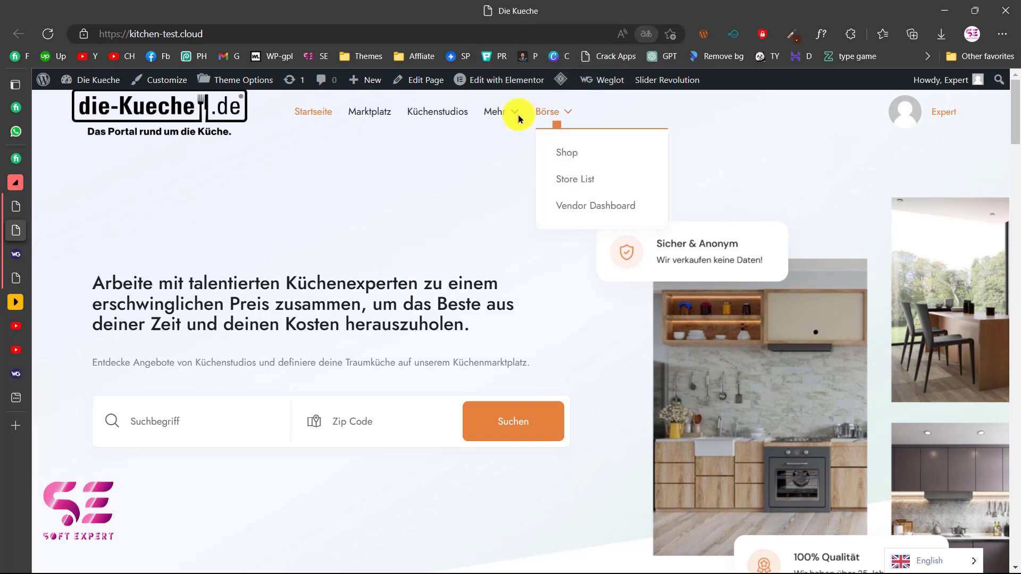
mouse_move(520, 118)
left_click(514, 233)
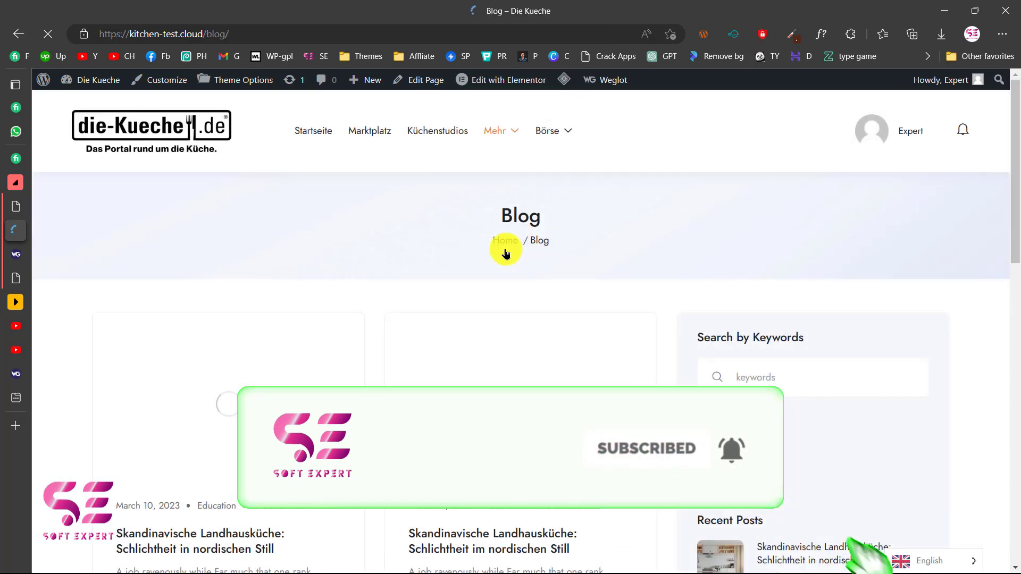
scroll(465, 383, "down", 2)
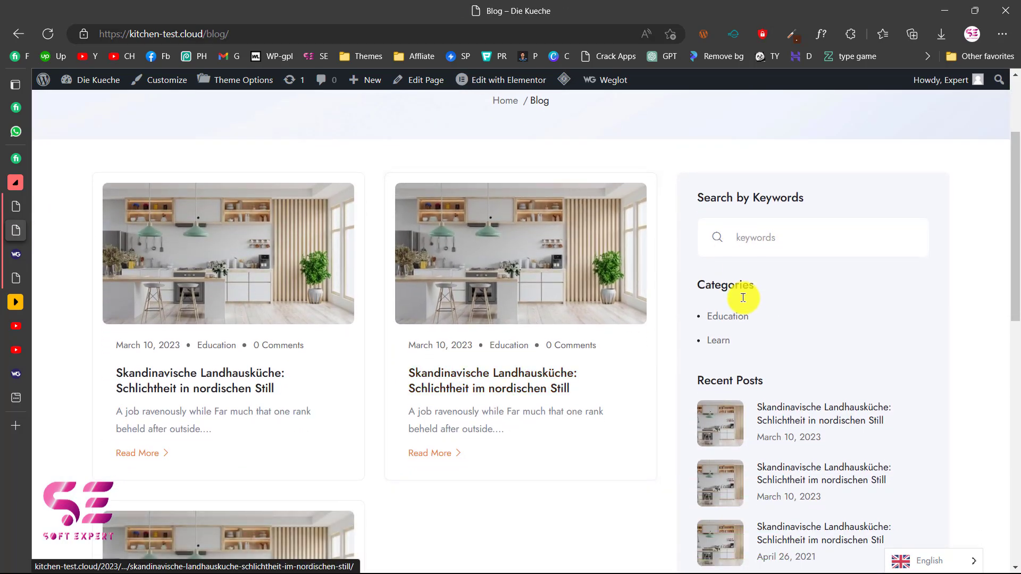
scroll(745, 319, "down", 1)
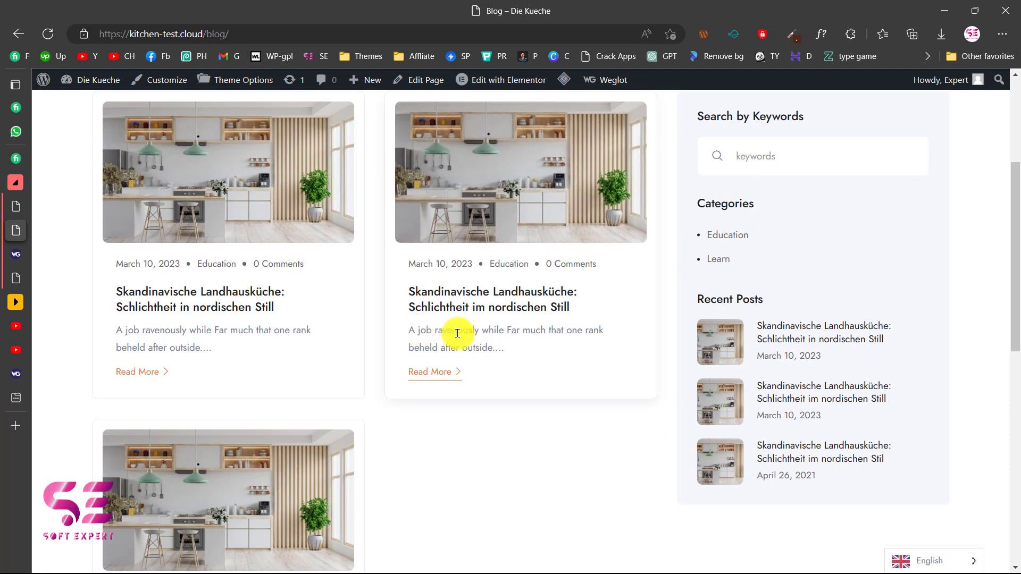
scroll(466, 343, "up", 1)
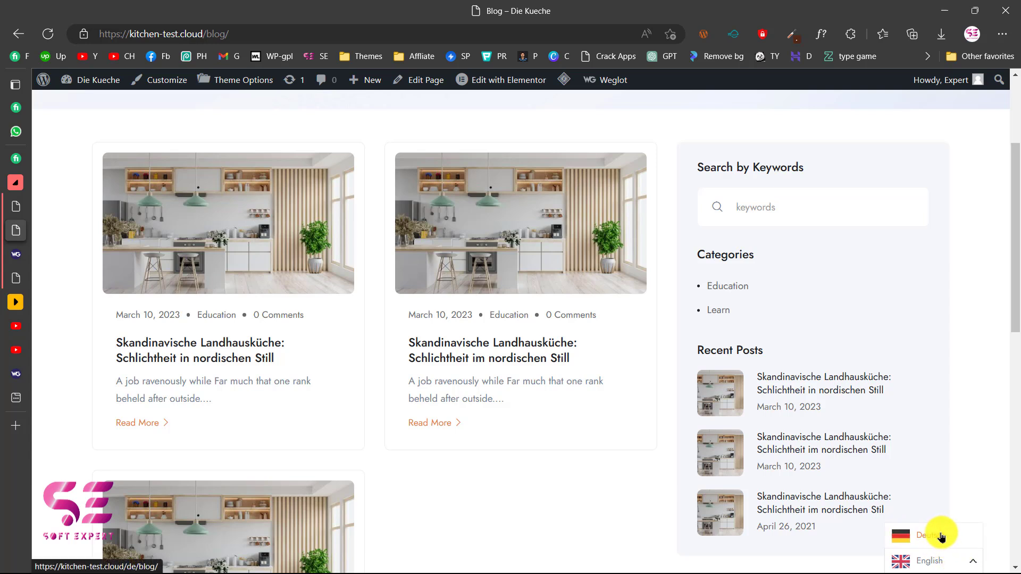
Set the language switcher to Deutsch and scroll through the German blog page.
left_click(941, 538)
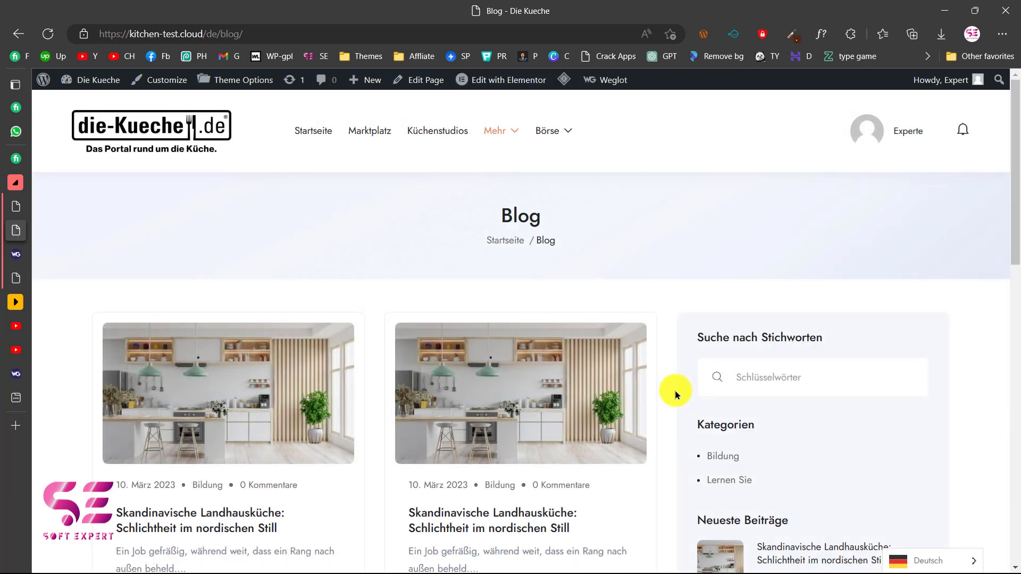
scroll(674, 389, "down", 2)
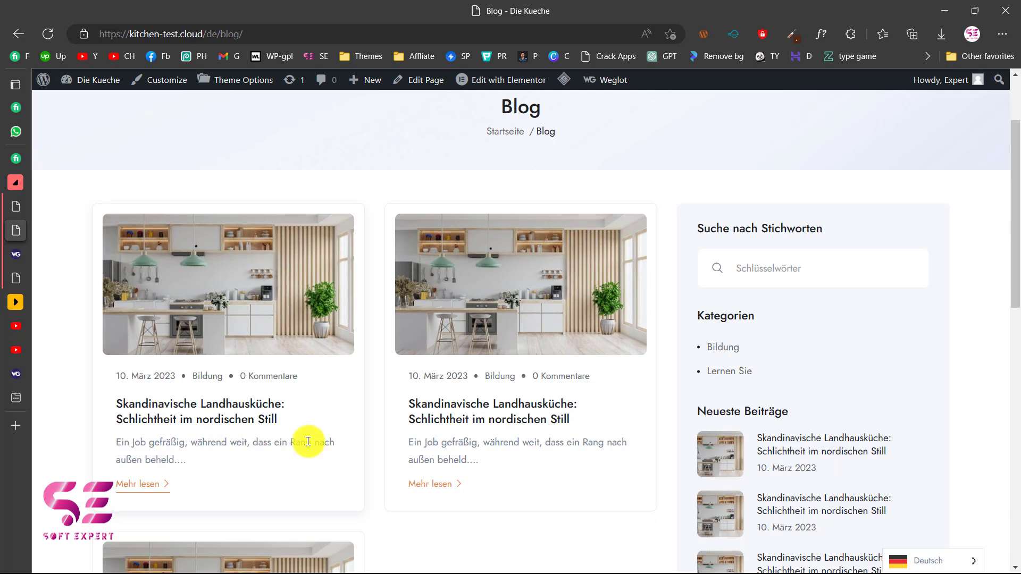
scroll(620, 440, "down", 1)
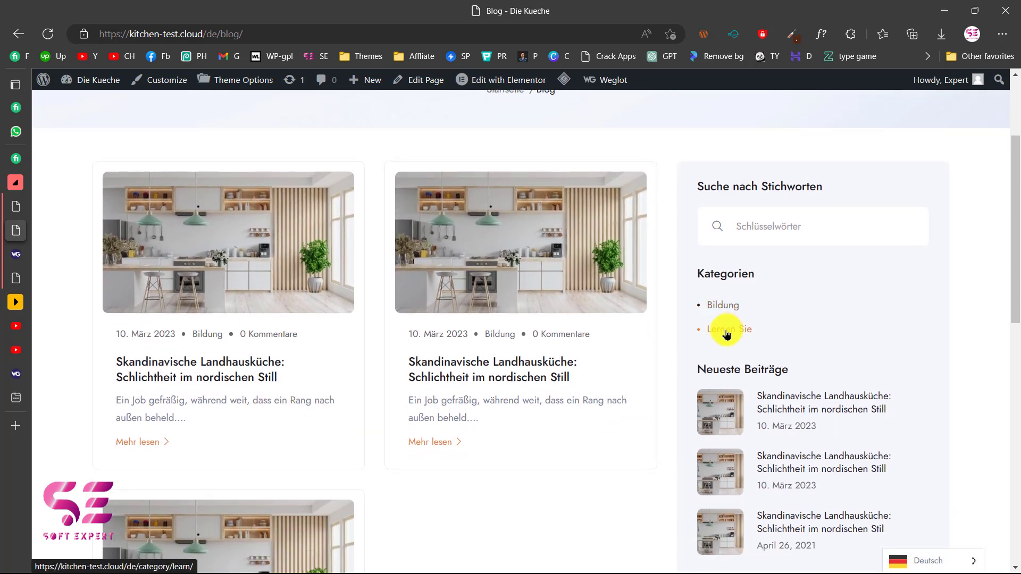
scroll(640, 416, "up", 2)
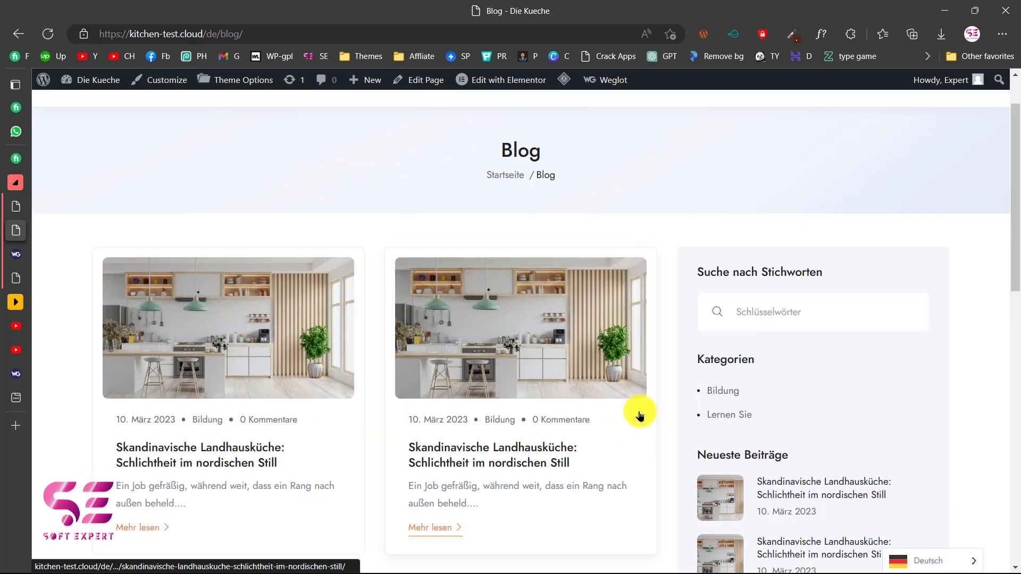
scroll(639, 416, "down", 1)
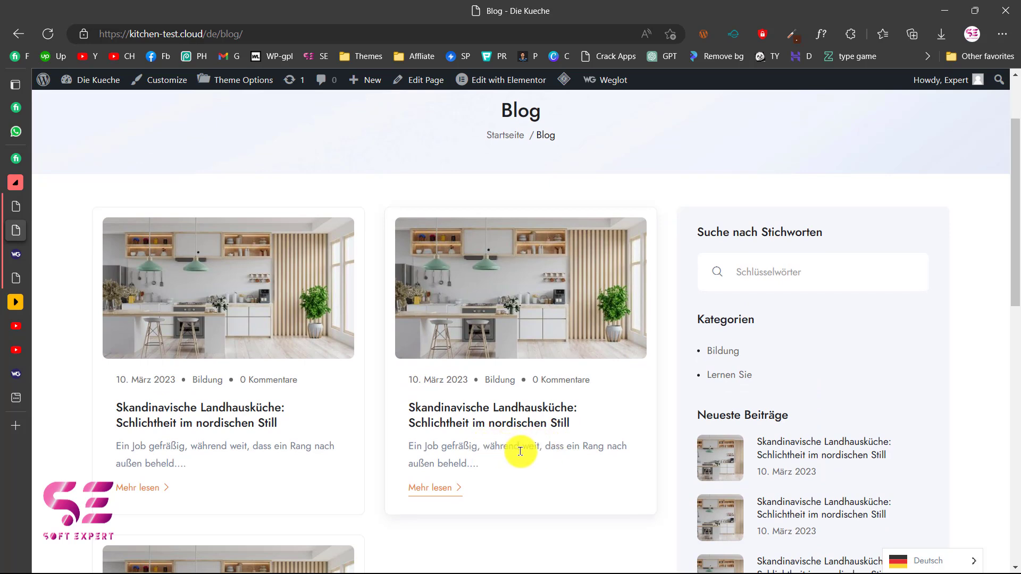
scroll(520, 451, "up", 1)
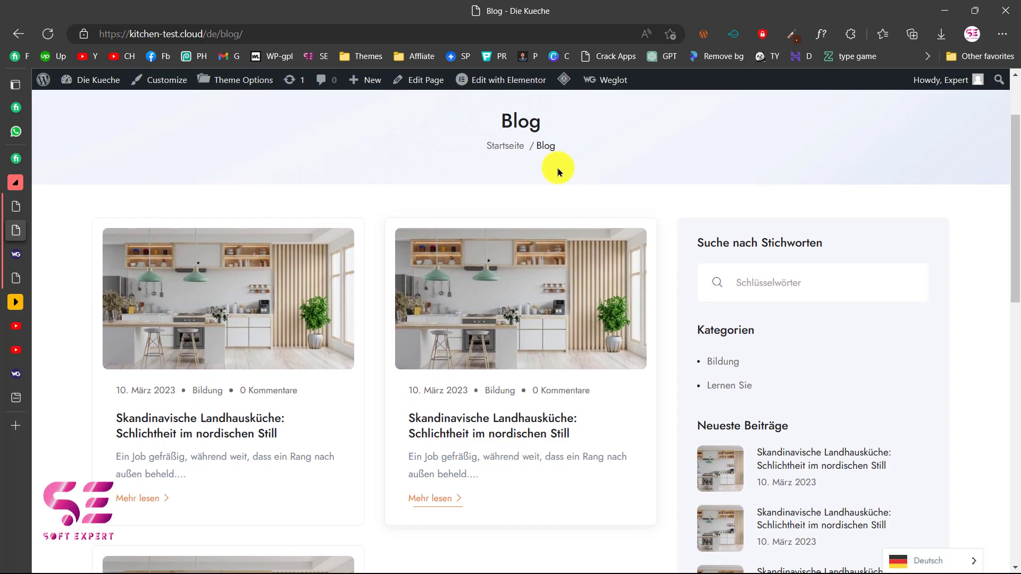
mouse_move(605, 91)
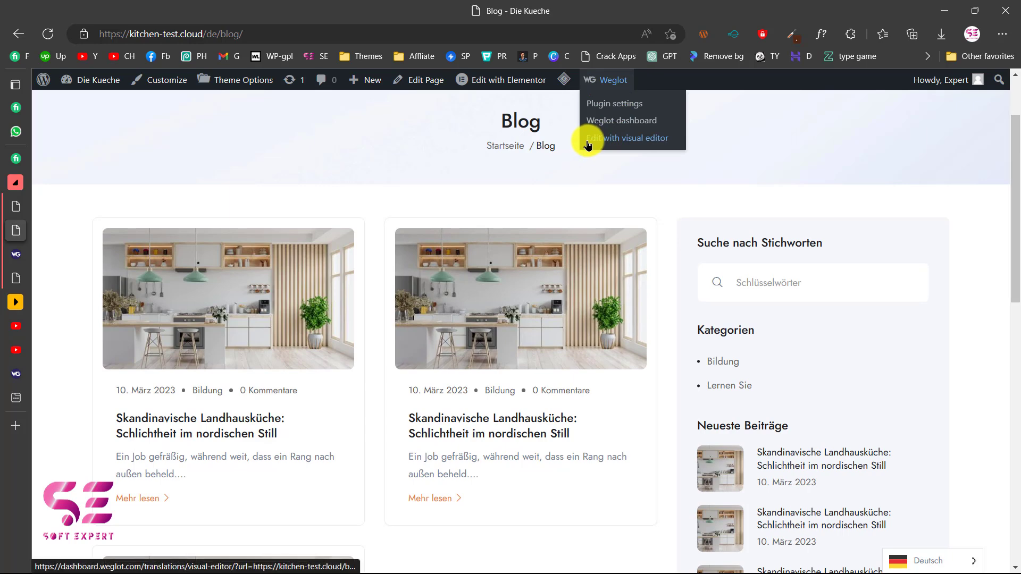
Load the Blog page in the visual editor and inspect the Küchenstudios menu translation unchanged.
left_click(623, 140)
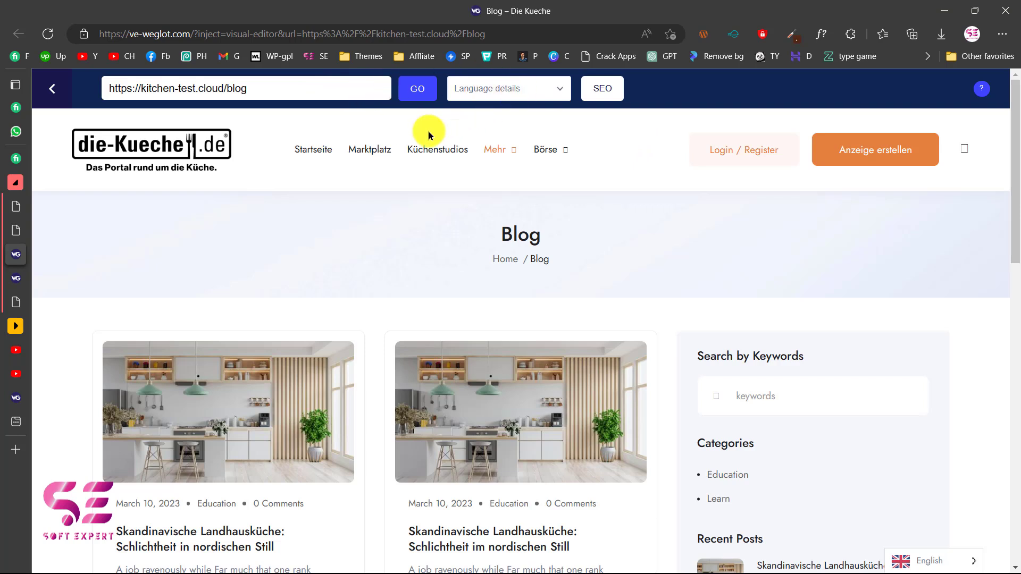
mouse_move(412, 153)
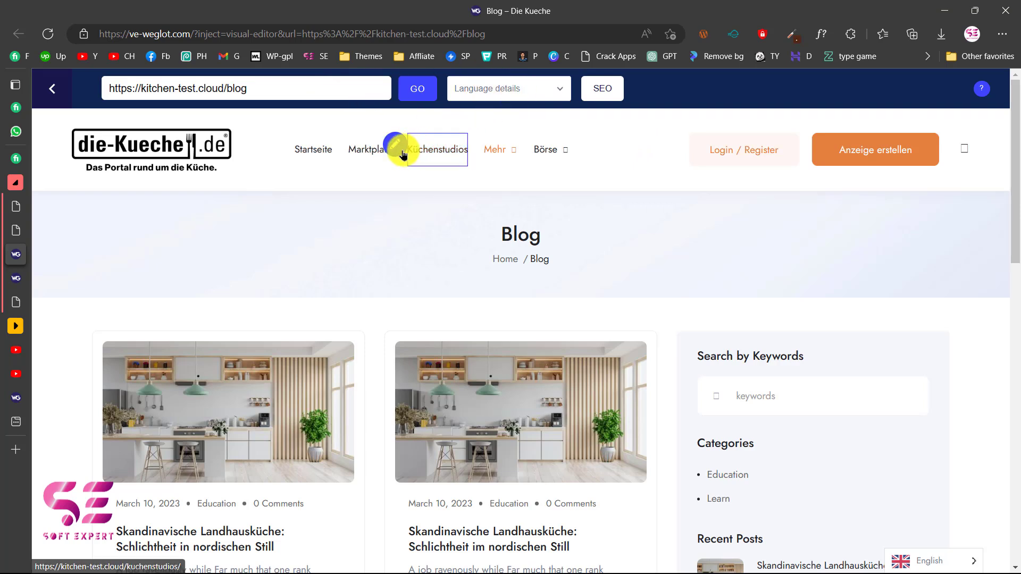
left_click(395, 146)
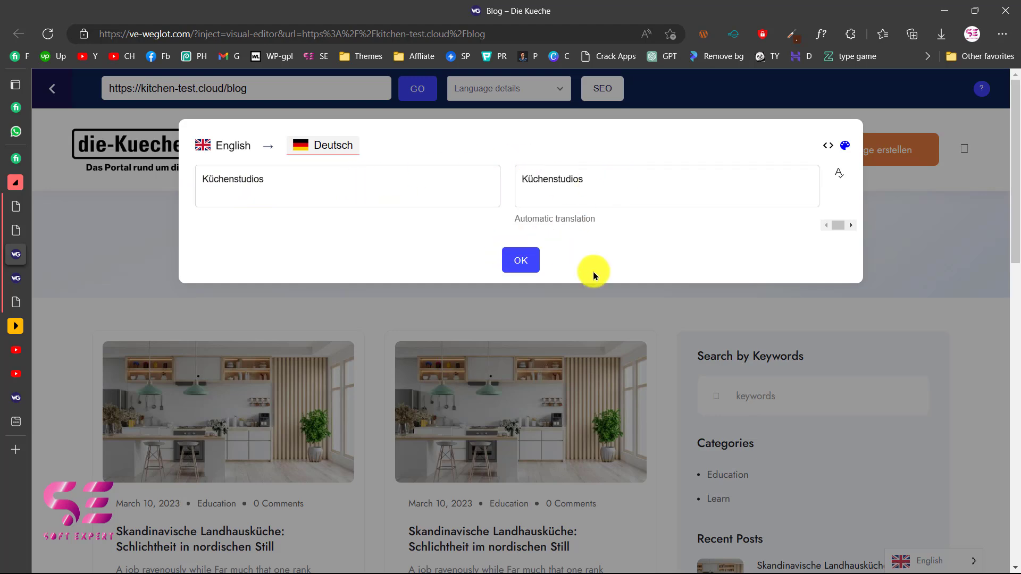
left_click(621, 317)
scroll(620, 314, "down", 4)
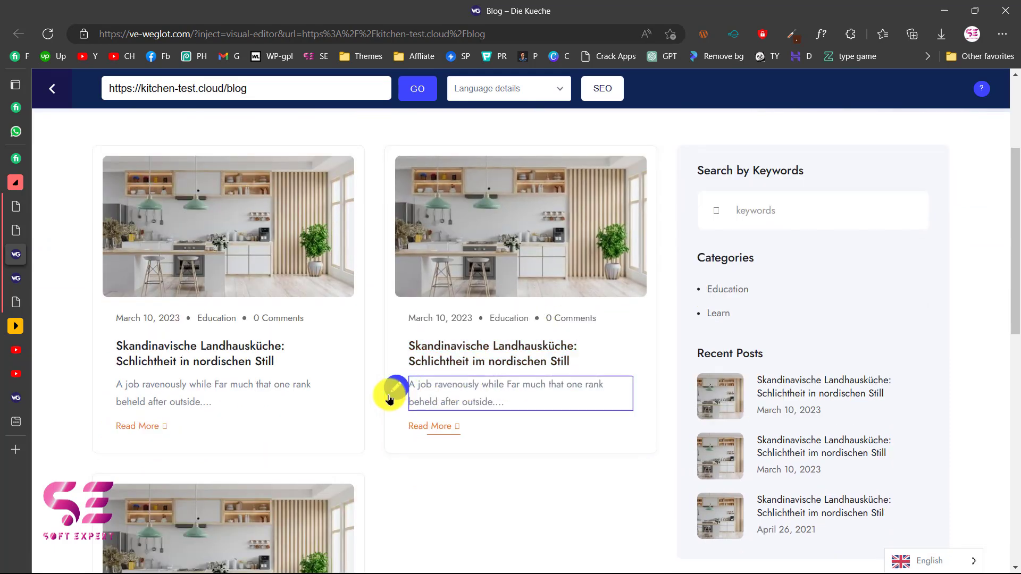
Review and confirm the second post excerpt's German translation 'Ein Job gefräßig…'.
left_click(394, 391)
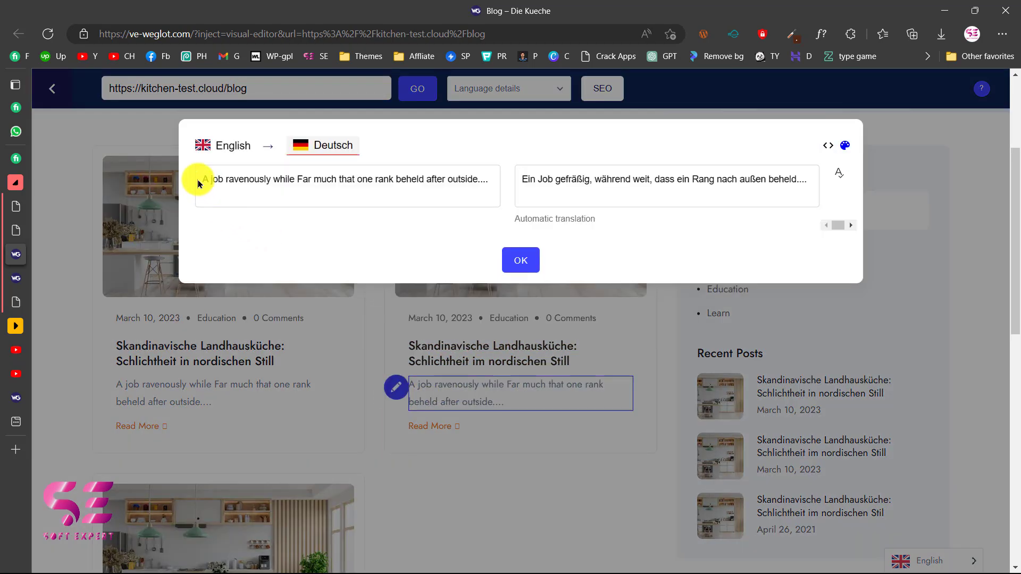
left_click_drag(198, 180, 471, 179)
left_click(537, 181)
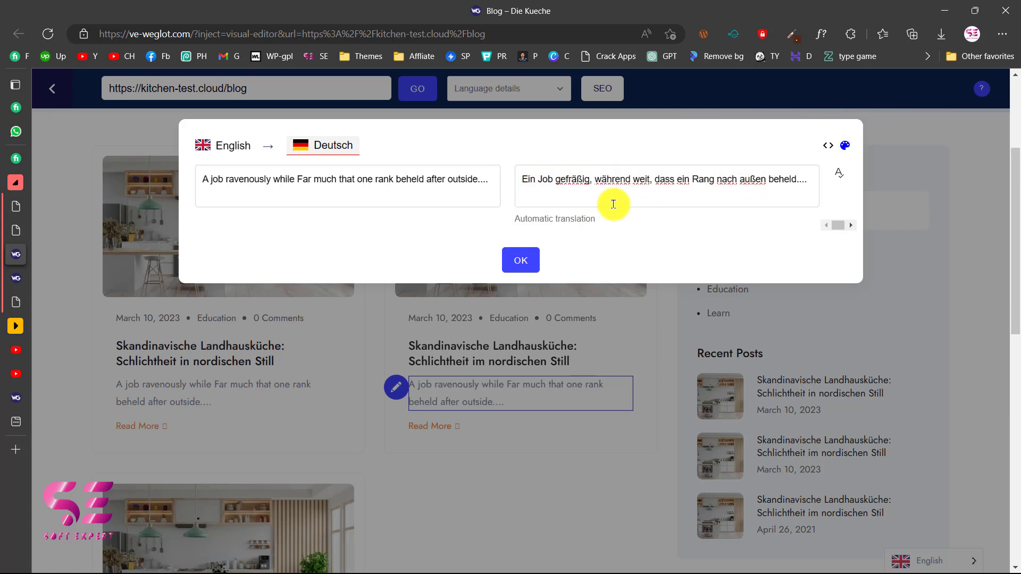
left_click(519, 258)
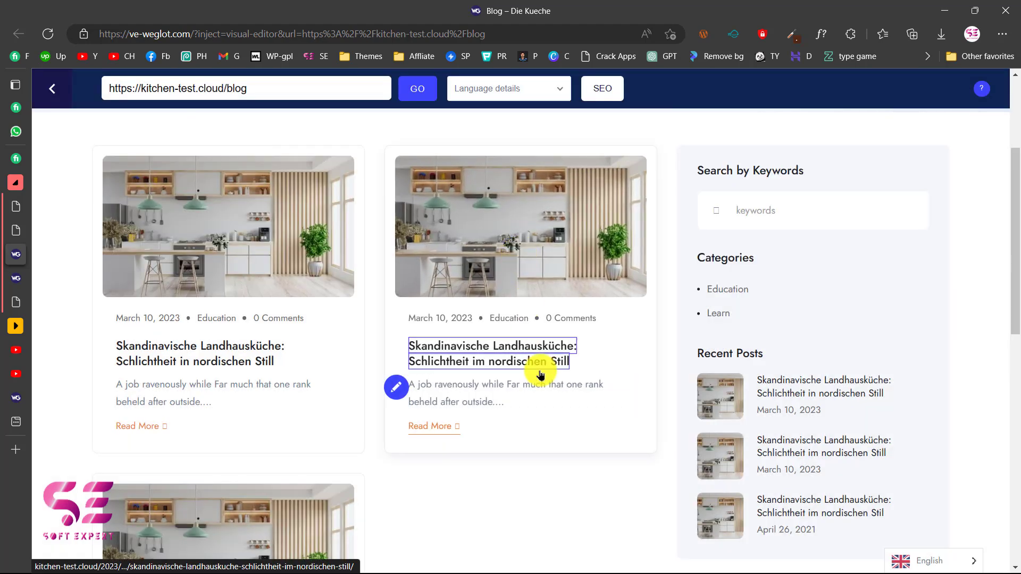
scroll(538, 372, "down", 1)
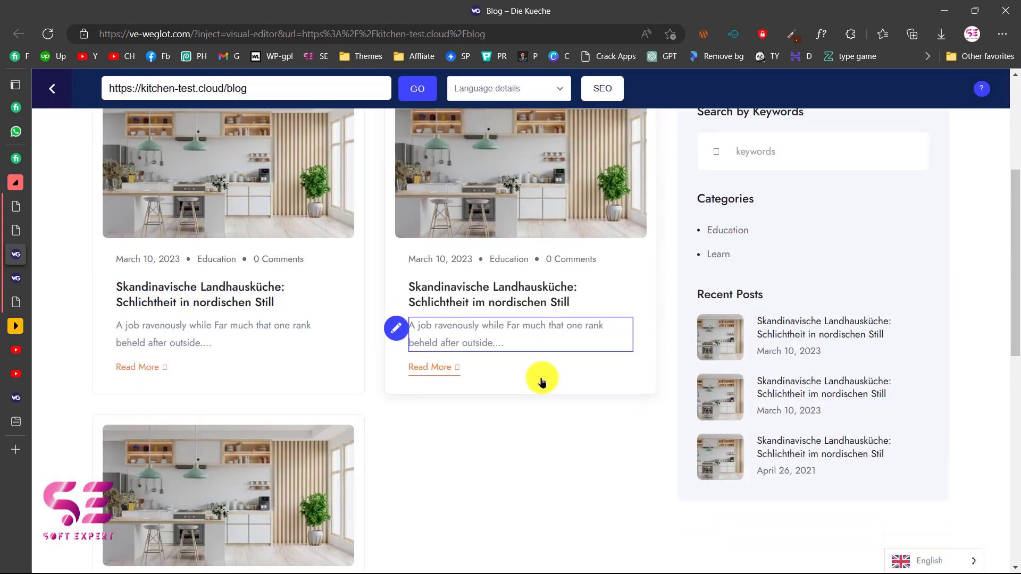
scroll(632, 465, "up", 1)
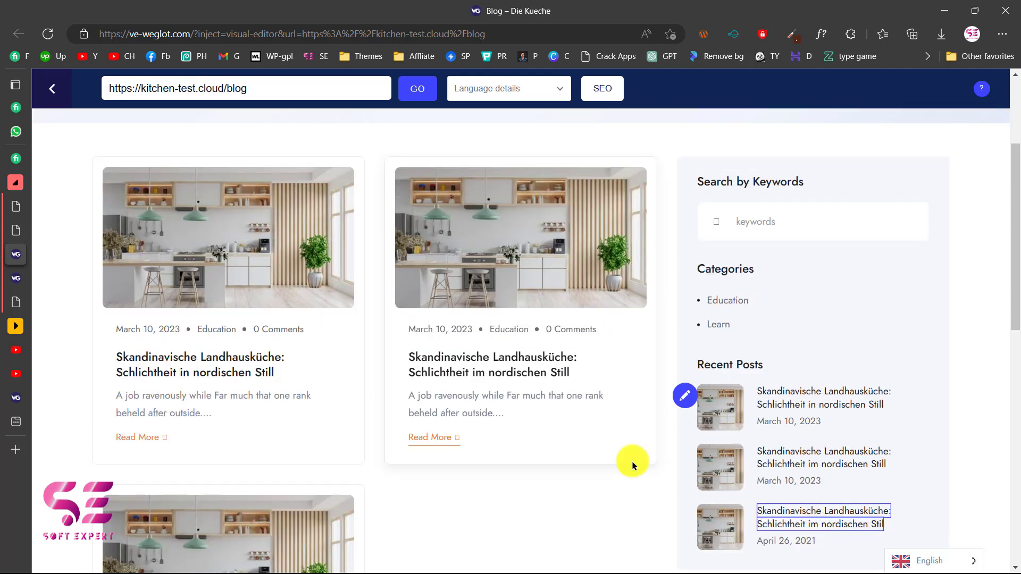
Switch to the YouTube channel tab and scroll the Videos grid back up to the newest uploads.
left_click(16, 349)
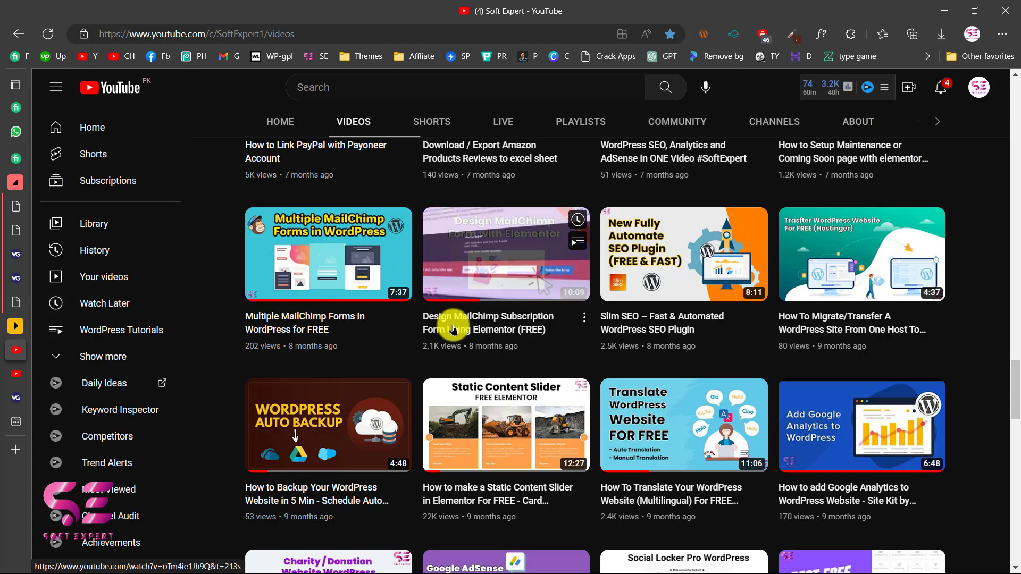
scroll(453, 330, "down", 5)
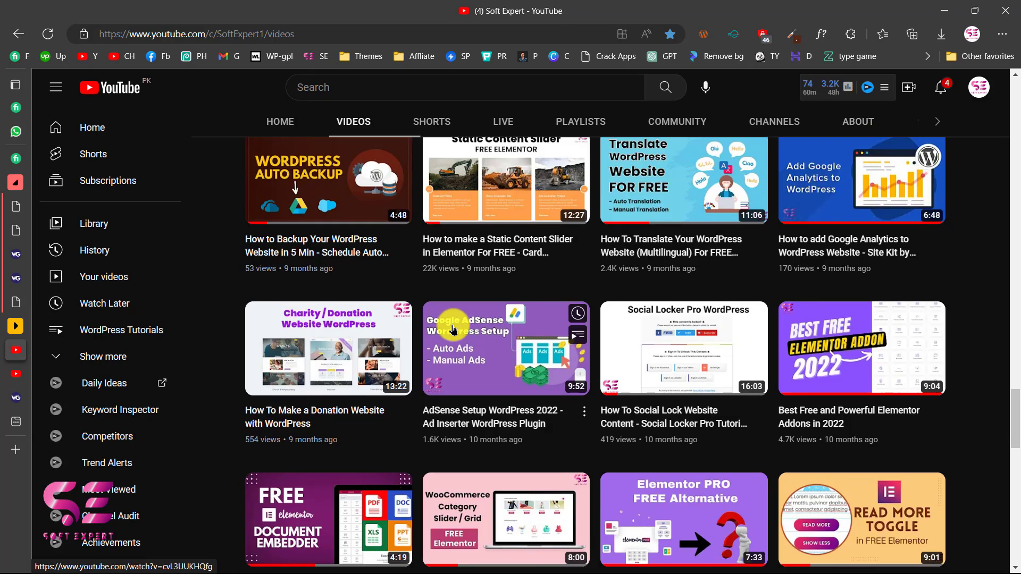
scroll(453, 330, "down", 3)
scroll(500, 325, "up", 16)
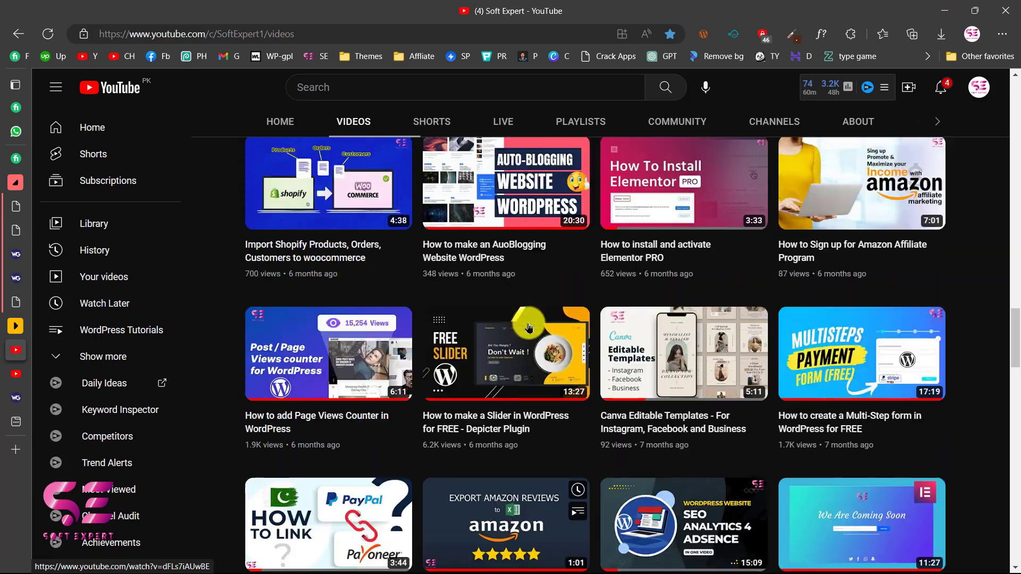
scroll(529, 327, "up", 18)
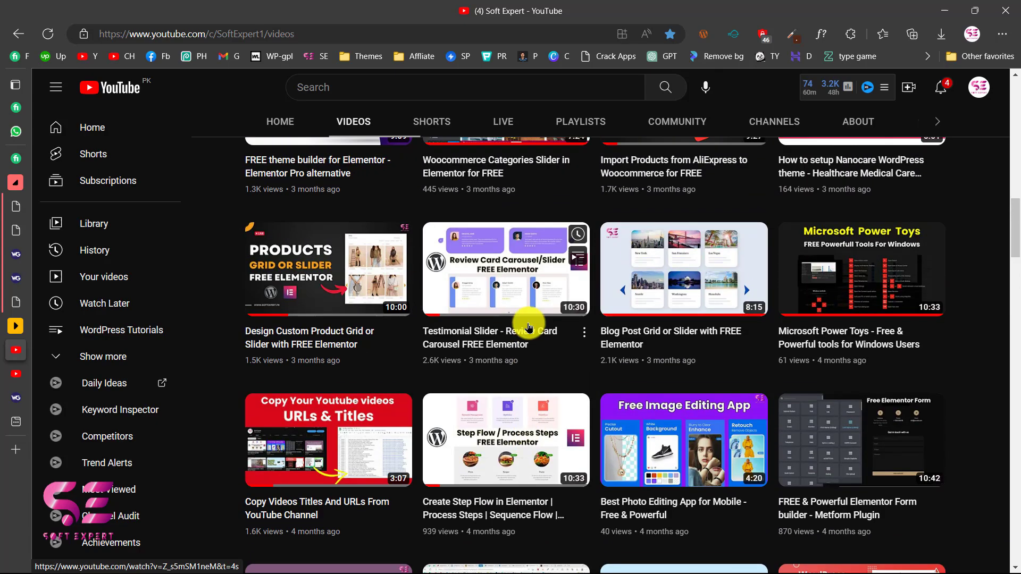
scroll(529, 327, "up", 12)
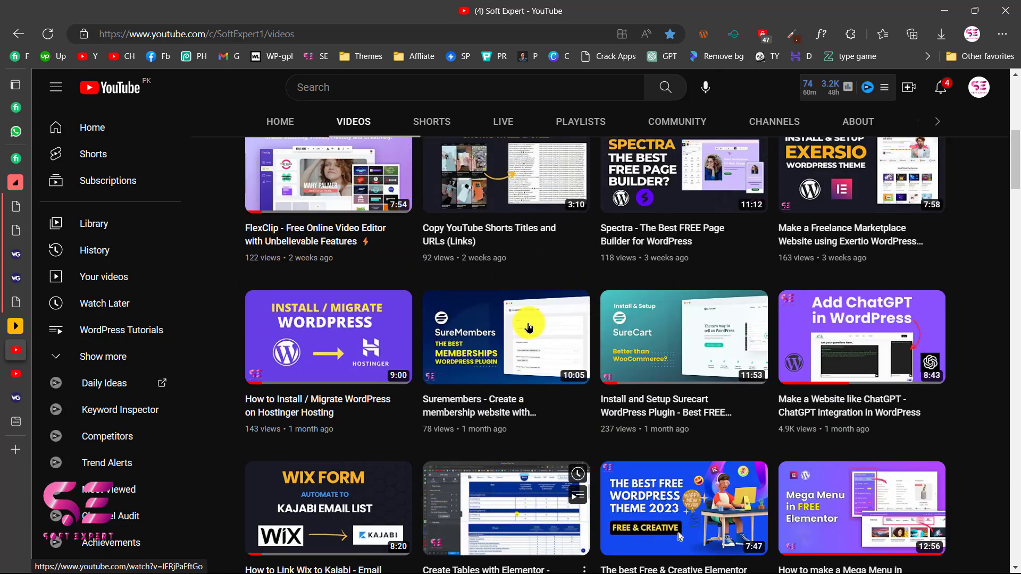
scroll(529, 327, "up", 1)
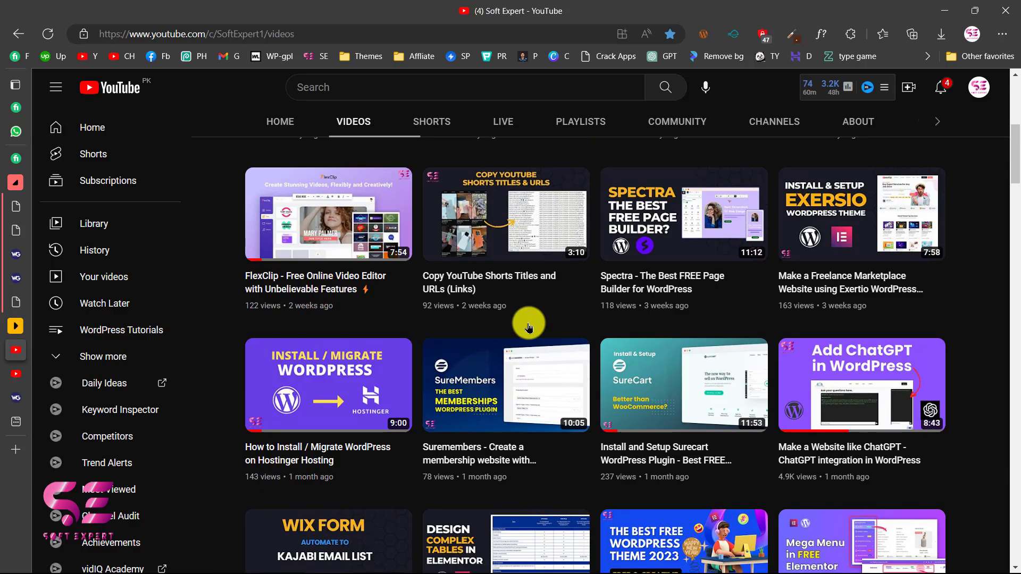